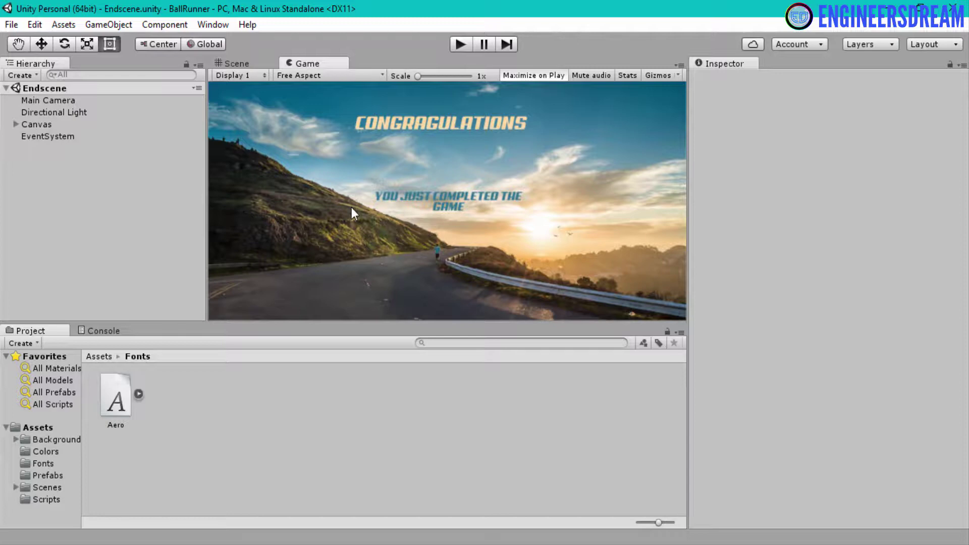
pyautogui.click(60, 487)
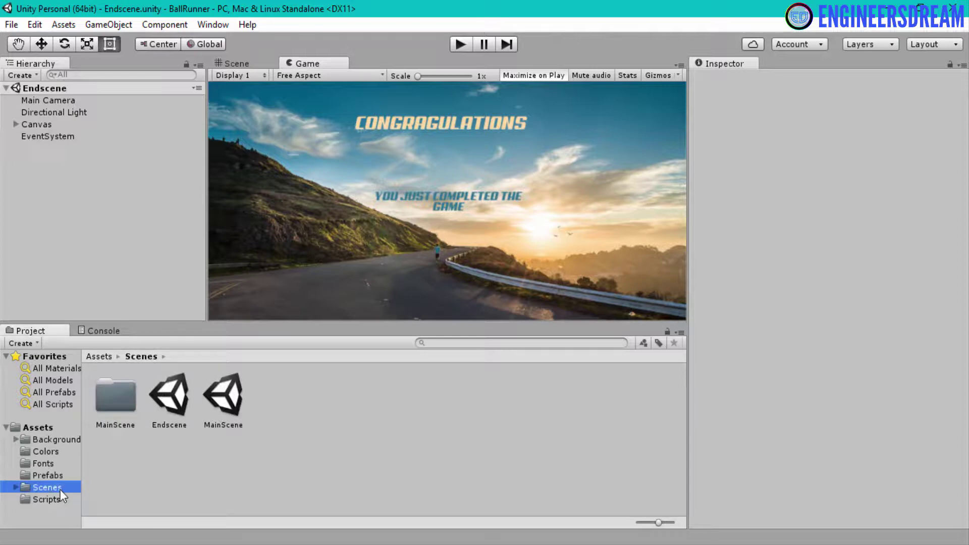
pyautogui.rightClick(285, 413)
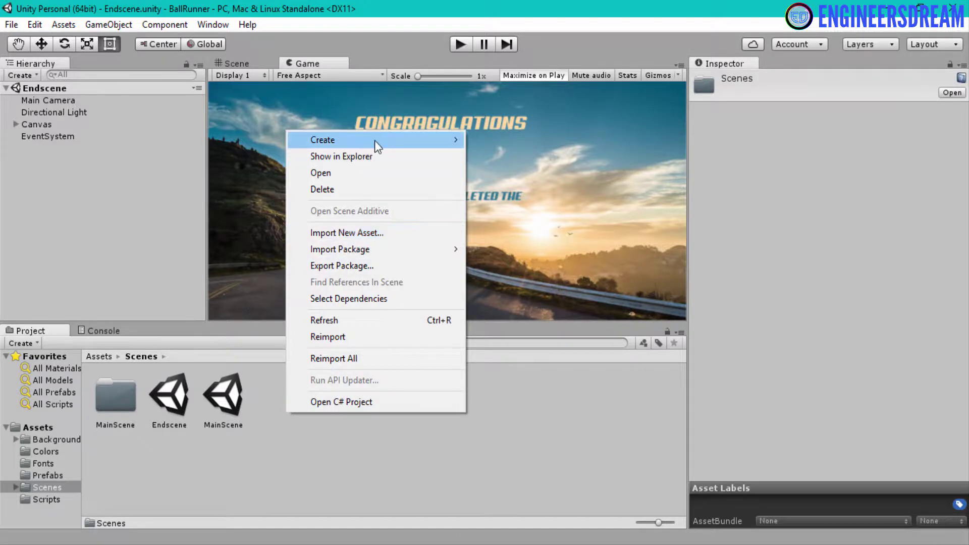
pyautogui.moveTo(375, 140)
pyautogui.moveTo(454, 141)
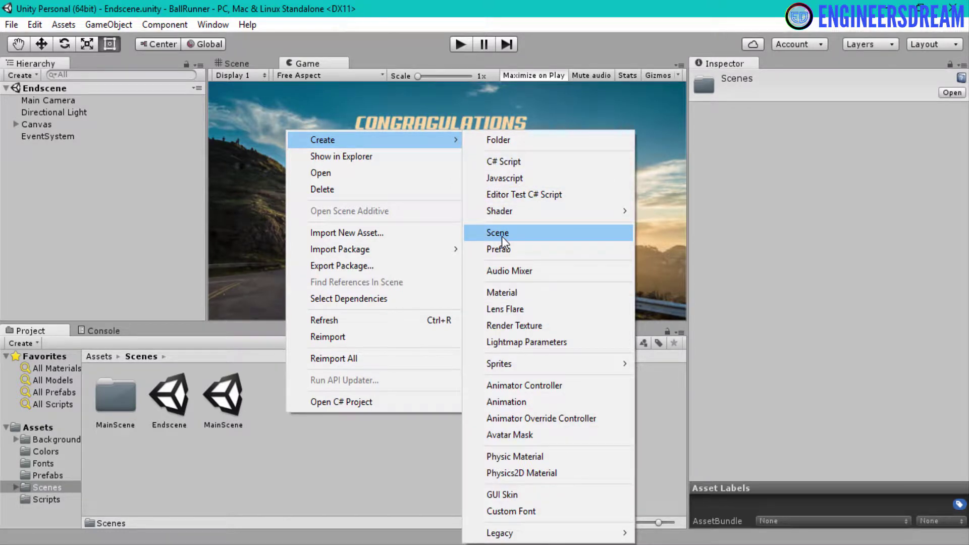
pyautogui.click(340, 437)
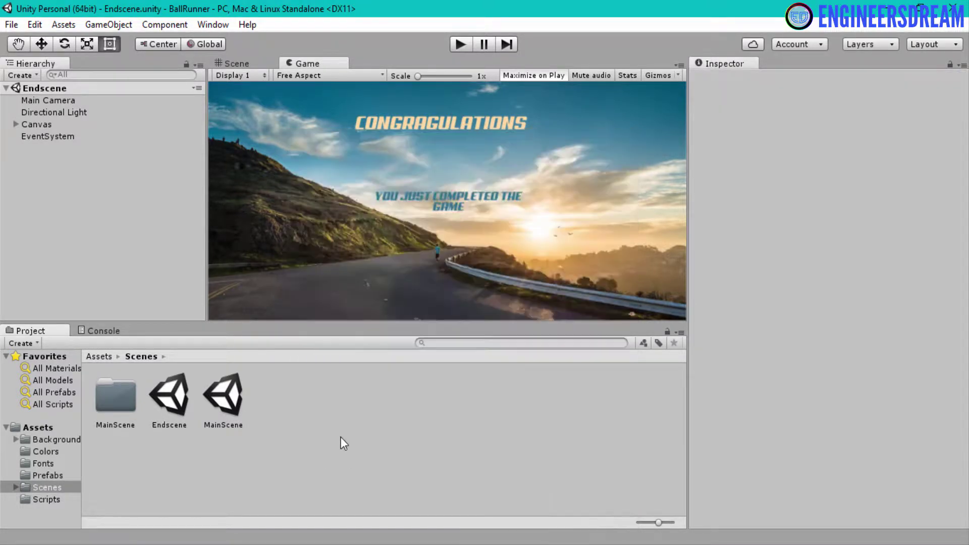
# Step: Create a new scene and save it as MenuScene in the project's Scenes folder
pyautogui.click(7, 29)
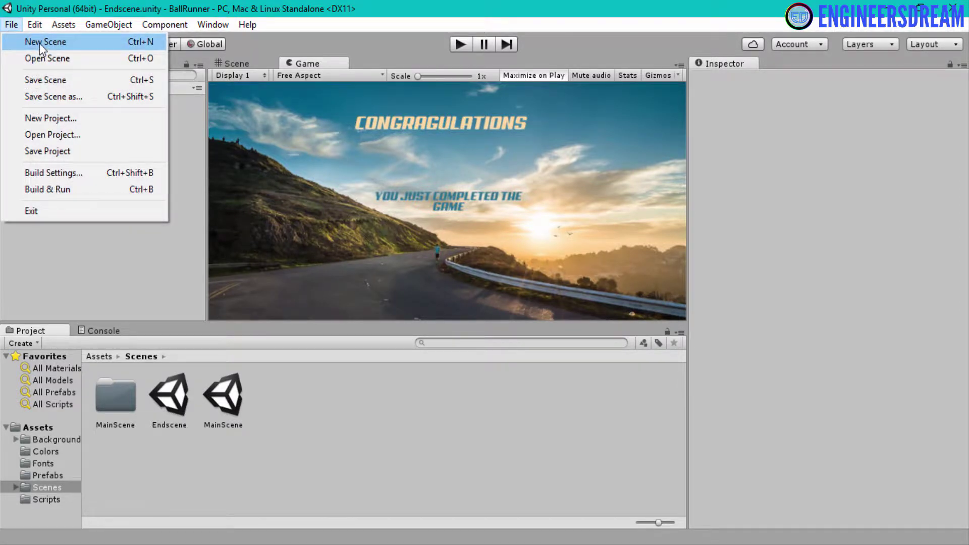
pyautogui.click(39, 43)
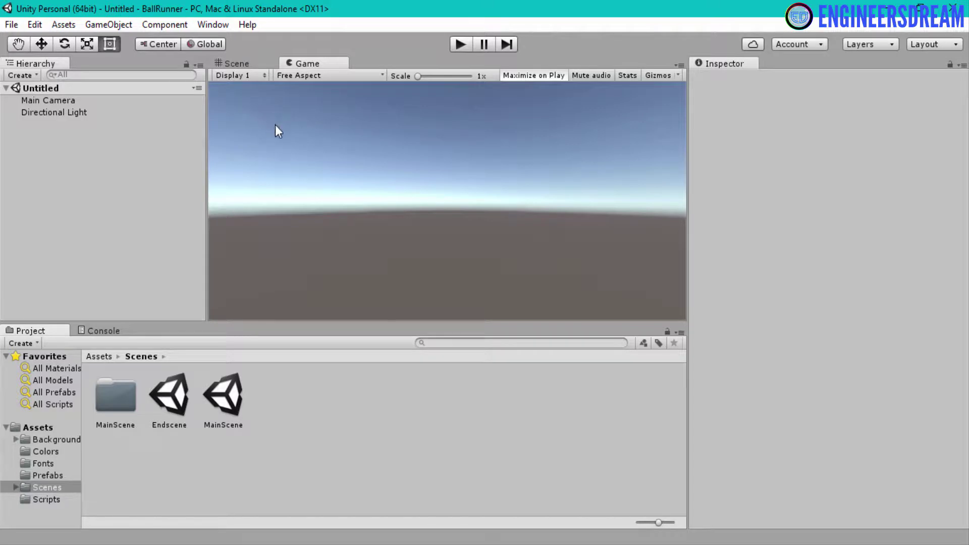
pyautogui.hotkey('ctrl', 's')
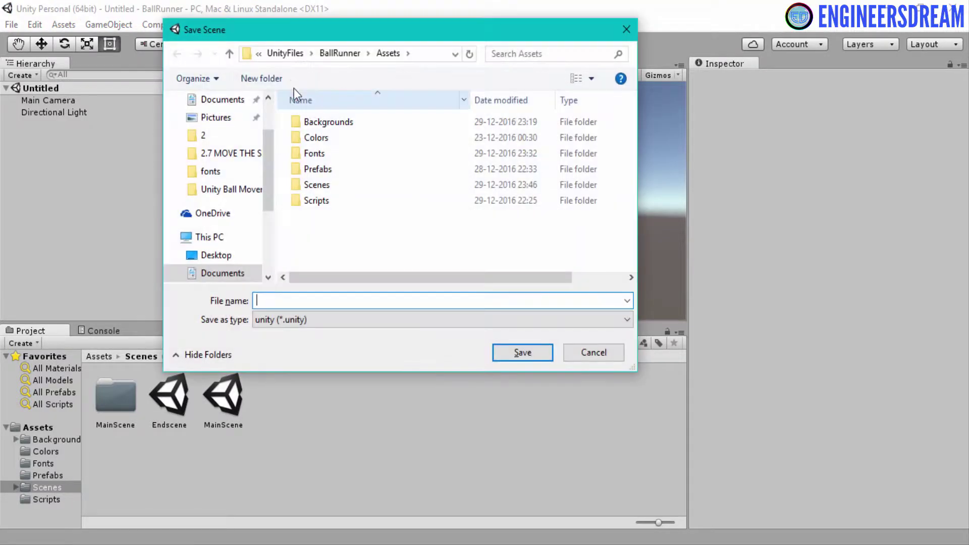
pyautogui.moveTo(286, 36); pyautogui.dragTo(372, 21)
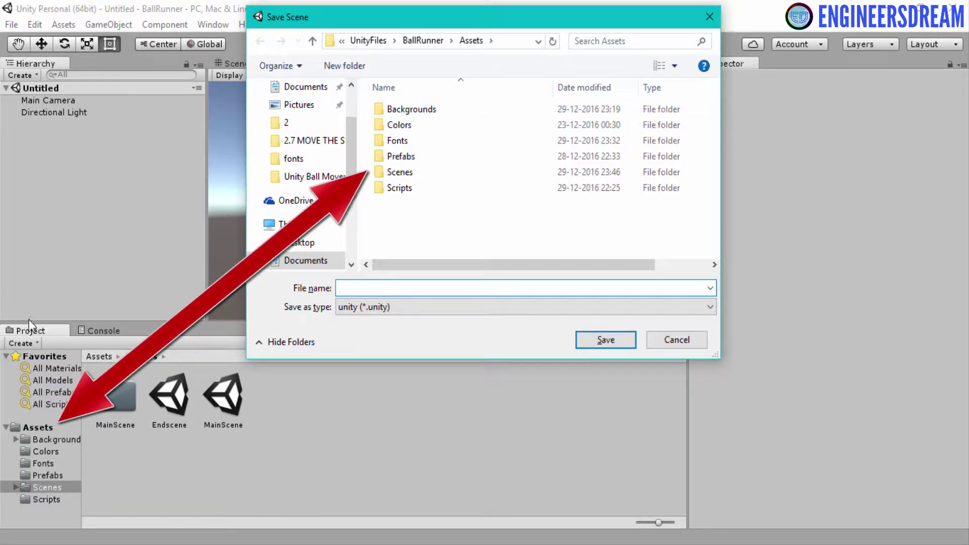
pyautogui.doubleClick(400, 172)
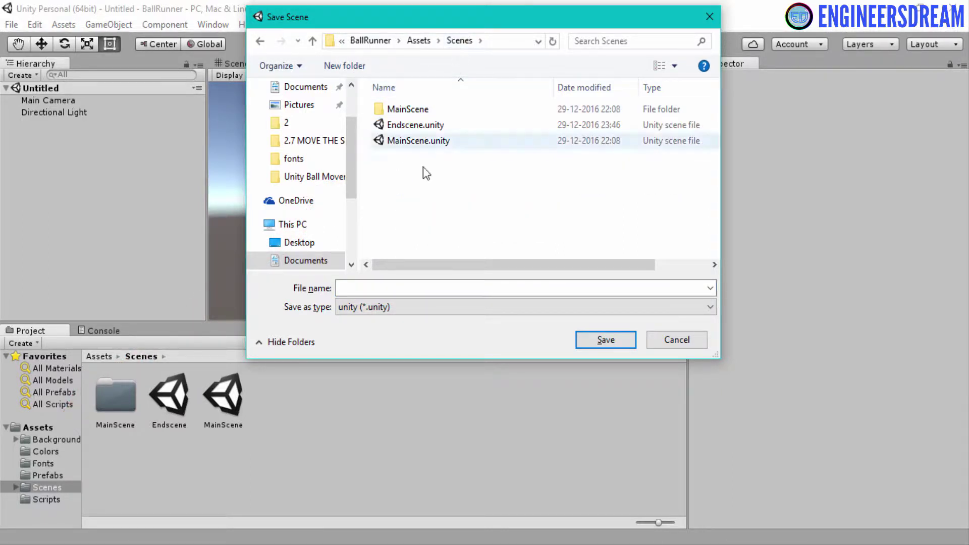
pyautogui.click(434, 289)
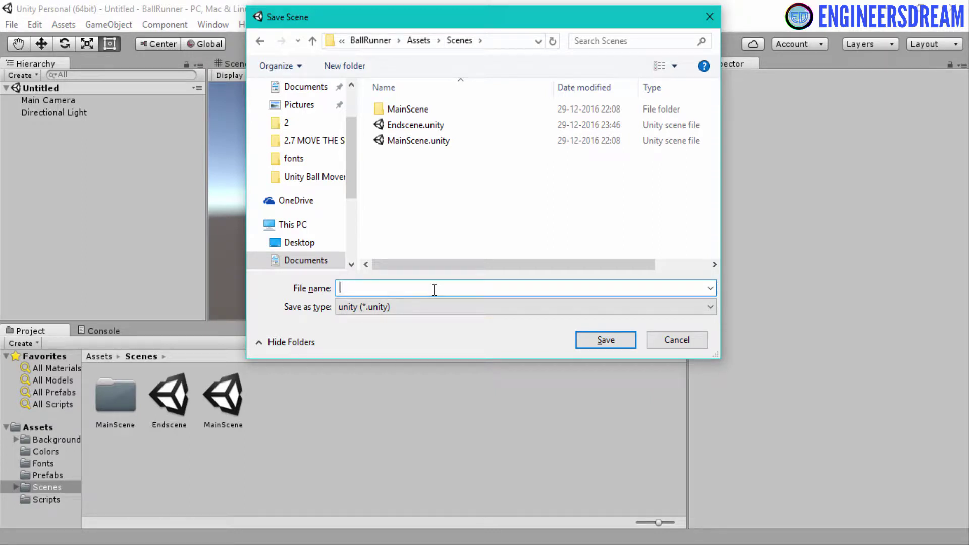
pyautogui.write('MenuScene')
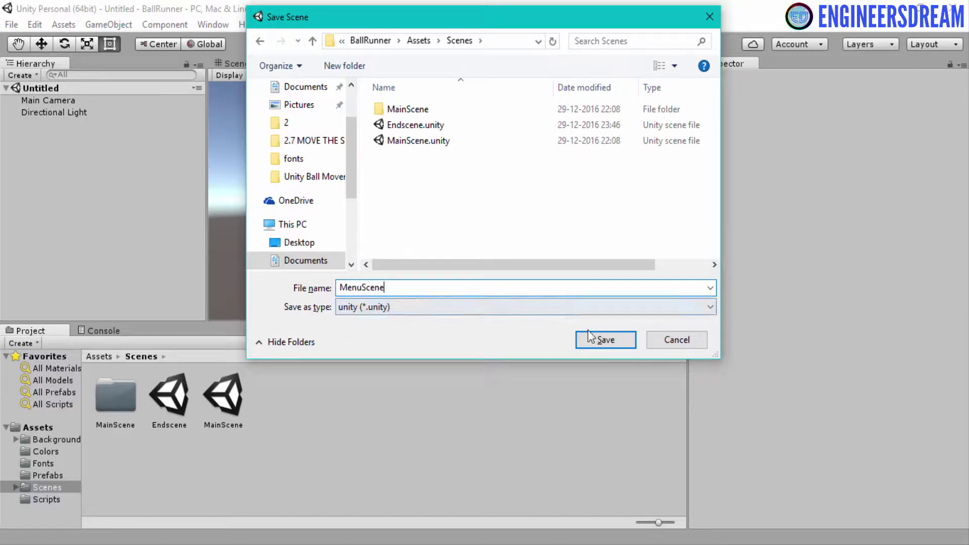
pyautogui.click(620, 341)
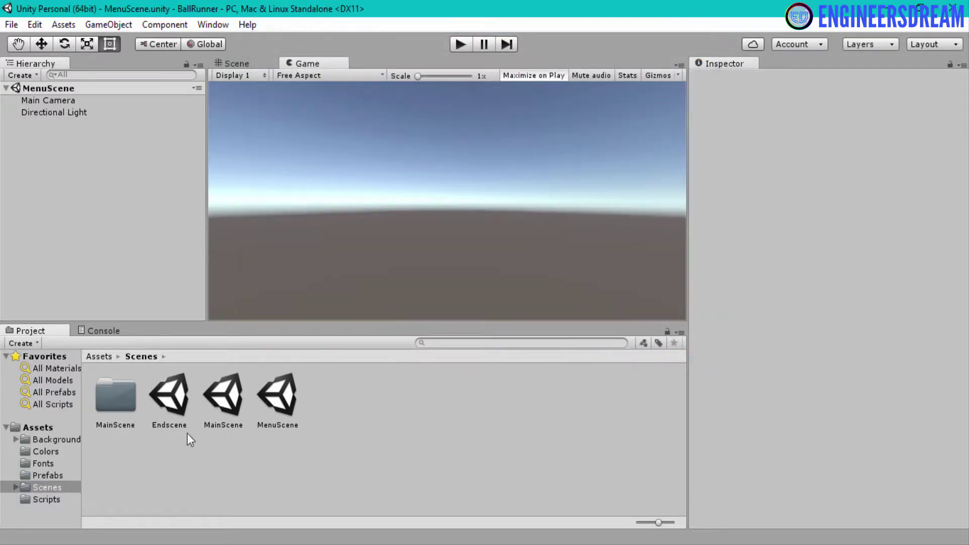
pyautogui.click(287, 413)
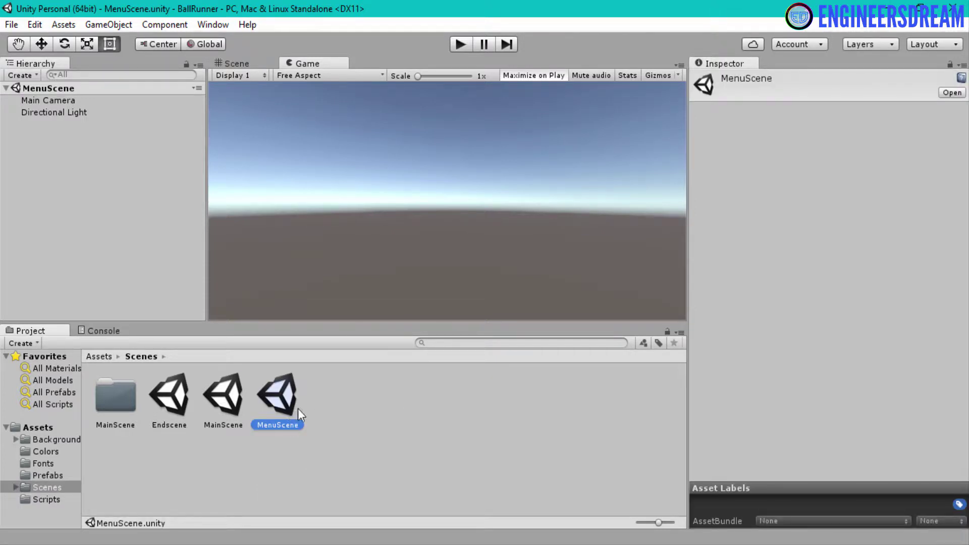
pyautogui.rightClick(353, 407)
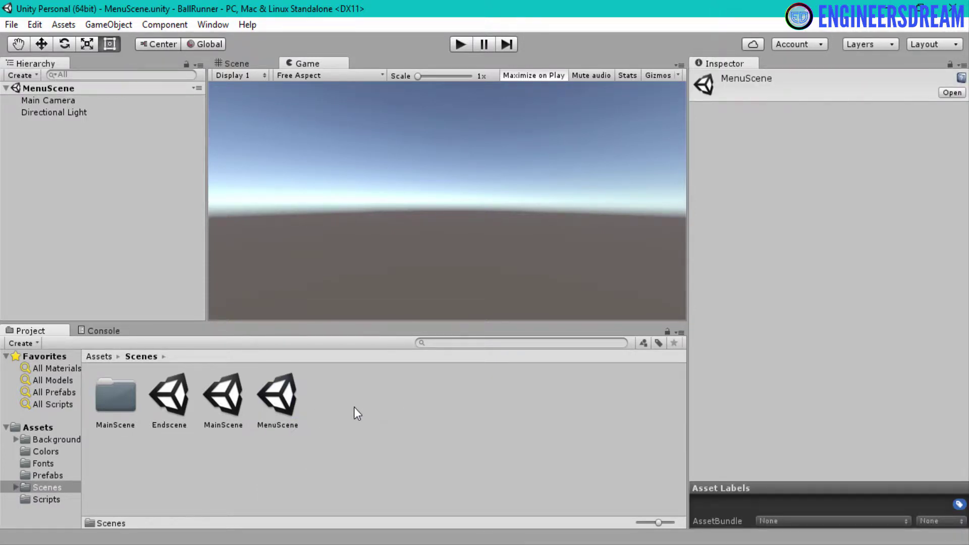
pyautogui.click(334, 432)
# Step: Add a UI Raw Image on a canvas in MenuScene and select it in the Scene view
pyautogui.rightClick(66, 130)
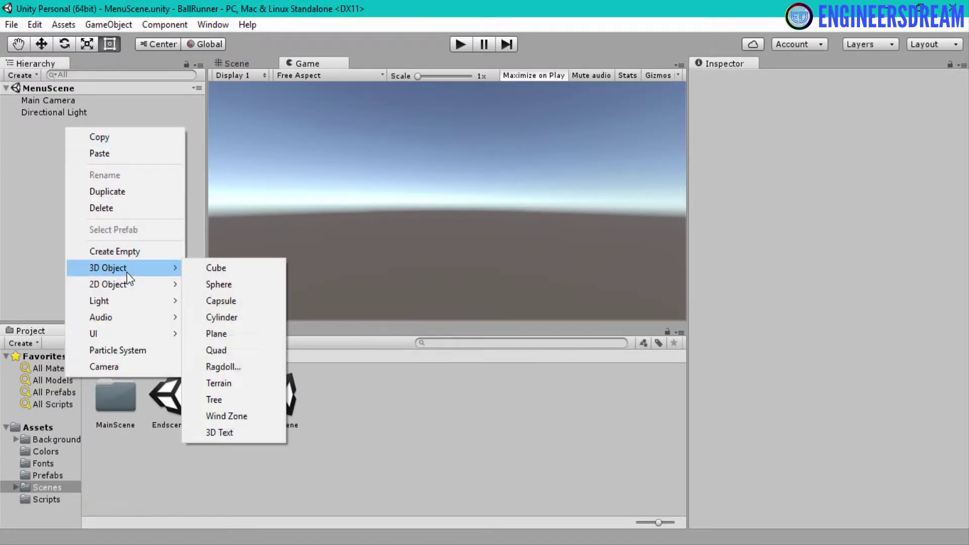
pyautogui.moveTo(142, 317)
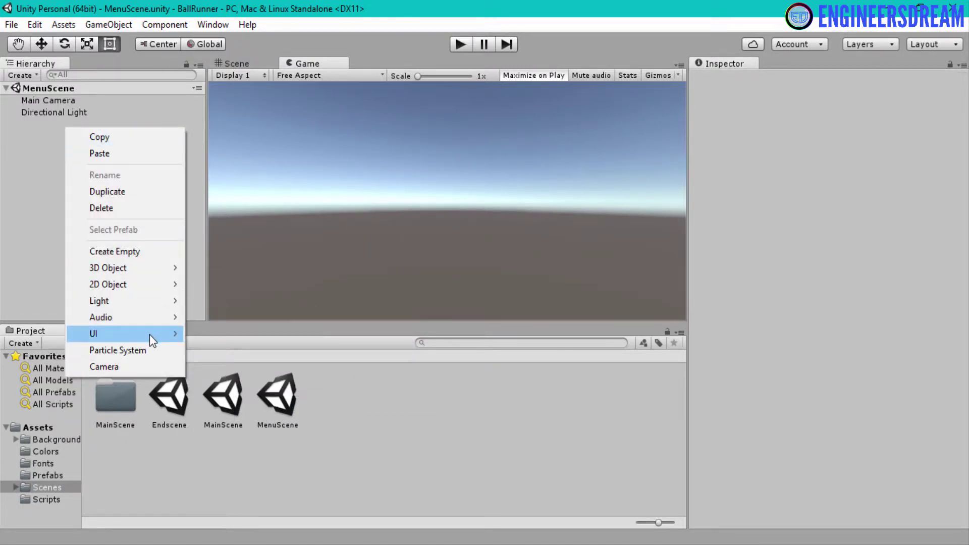
pyautogui.moveTo(150, 334)
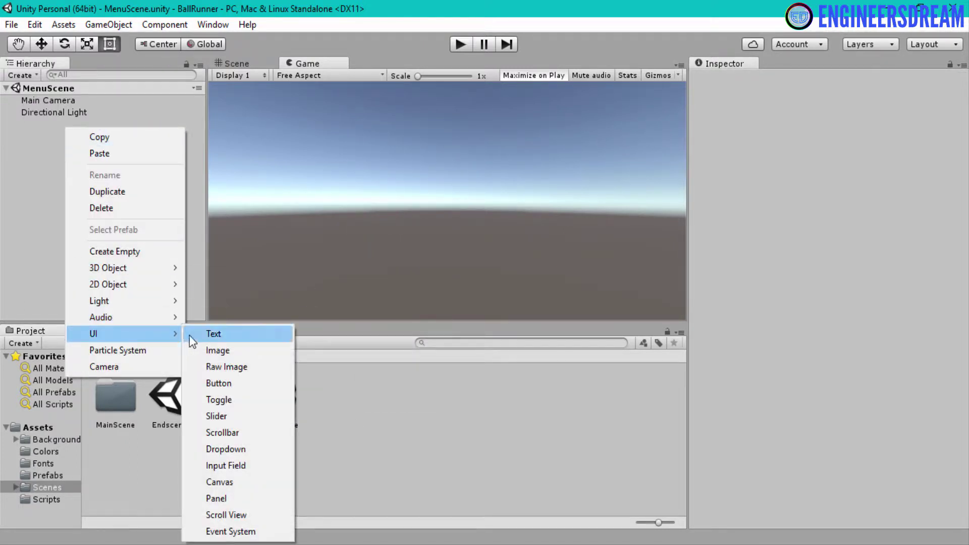
pyautogui.click(224, 362)
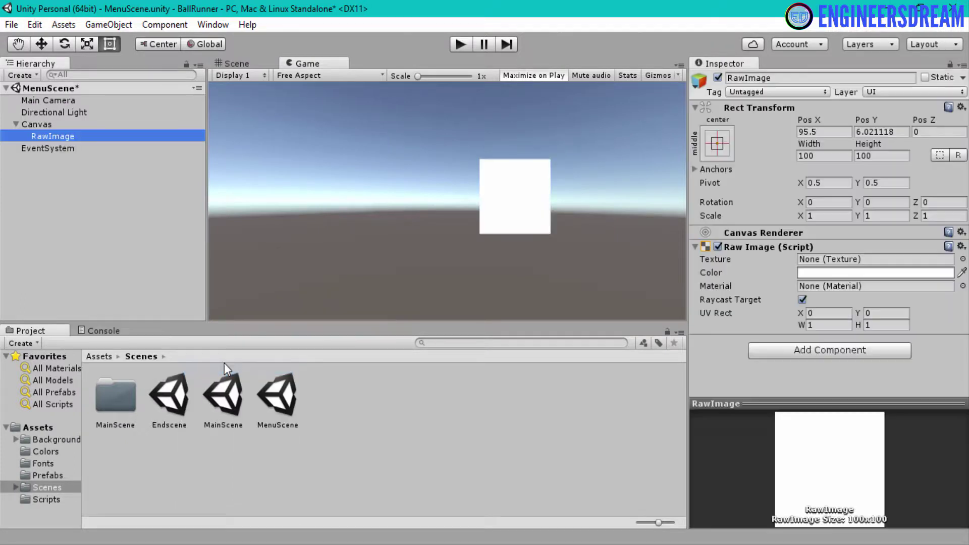
pyautogui.click(235, 66)
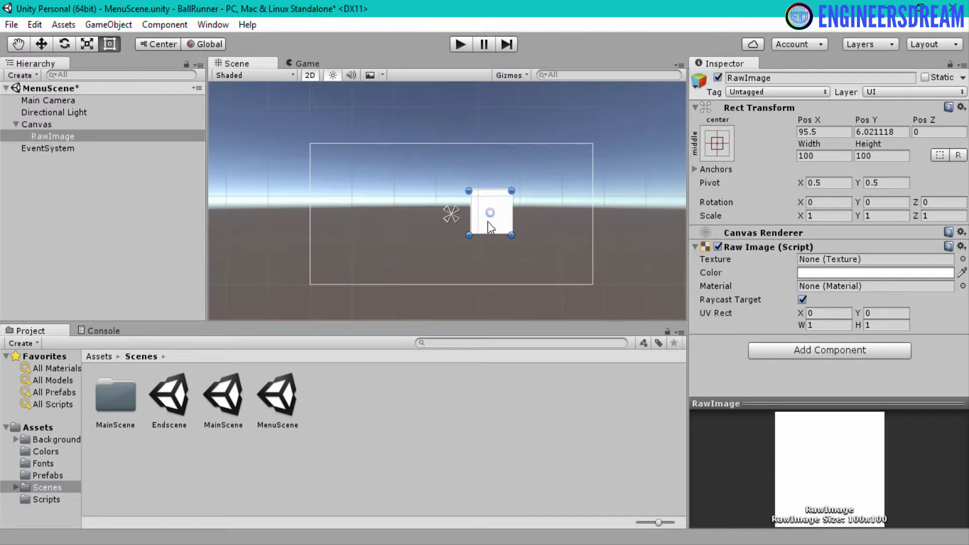
pyautogui.click(35, 125)
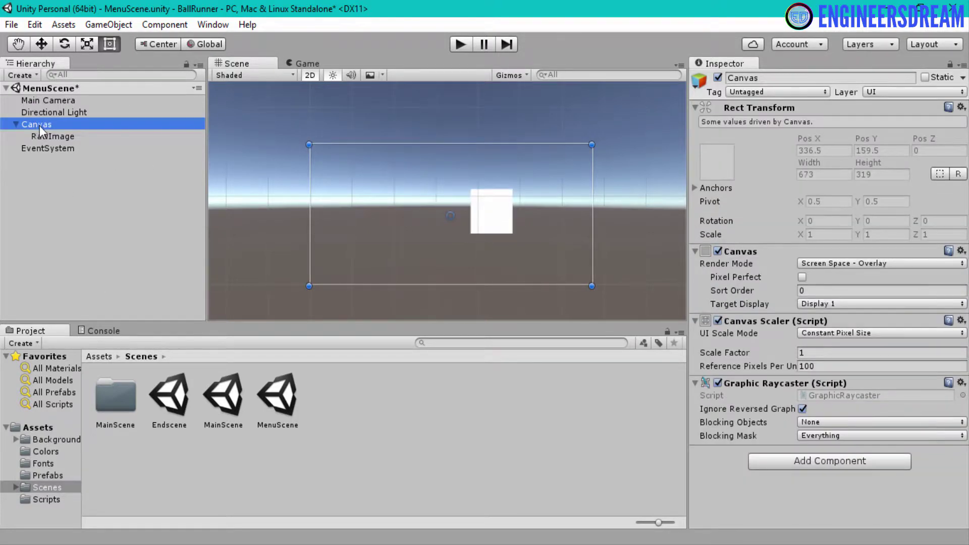
pyautogui.click(491, 211)
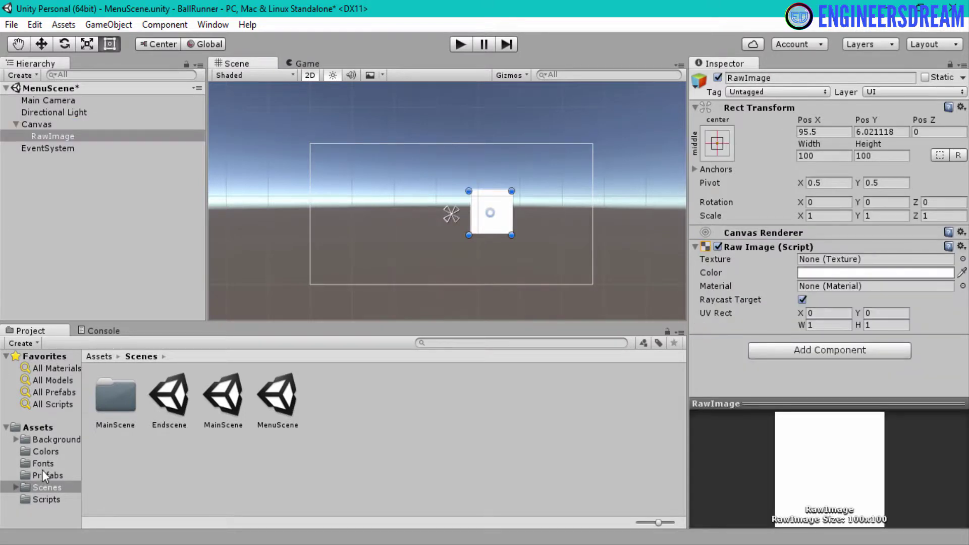
# Step: Open the project's Backgrounds folder, and preview Menuscene.jpg from the desktop BACKGROUNDS folder in File Explorer
pyautogui.click(53, 443)
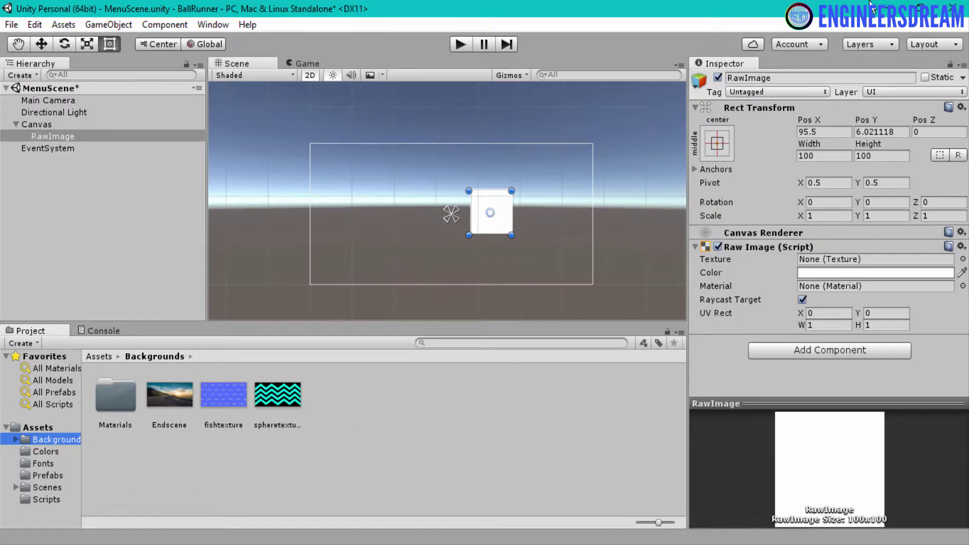
pyautogui.moveTo(821, 13); pyautogui.dragTo(891, 43)
pyautogui.doubleClick(35, 28)
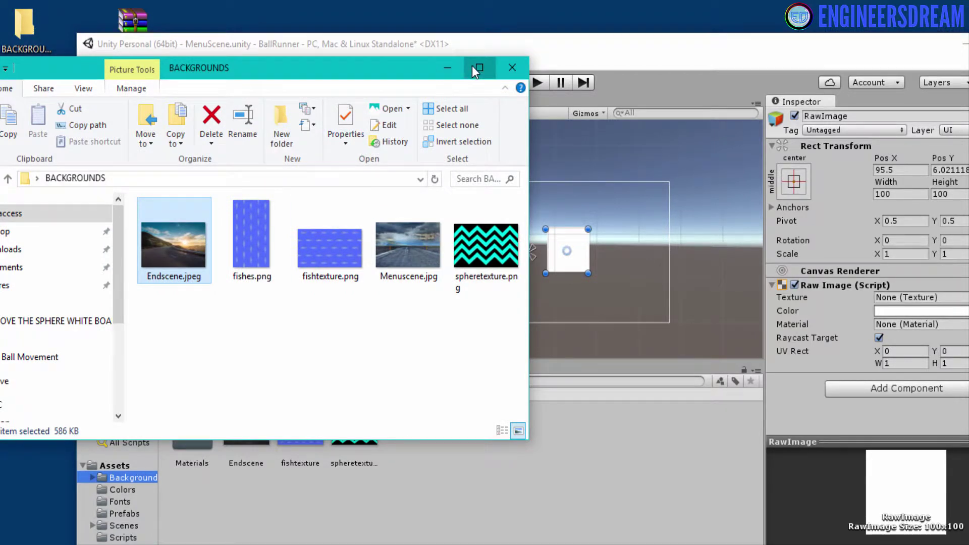
pyautogui.click(473, 67)
pyautogui.doubleClick(476, 197)
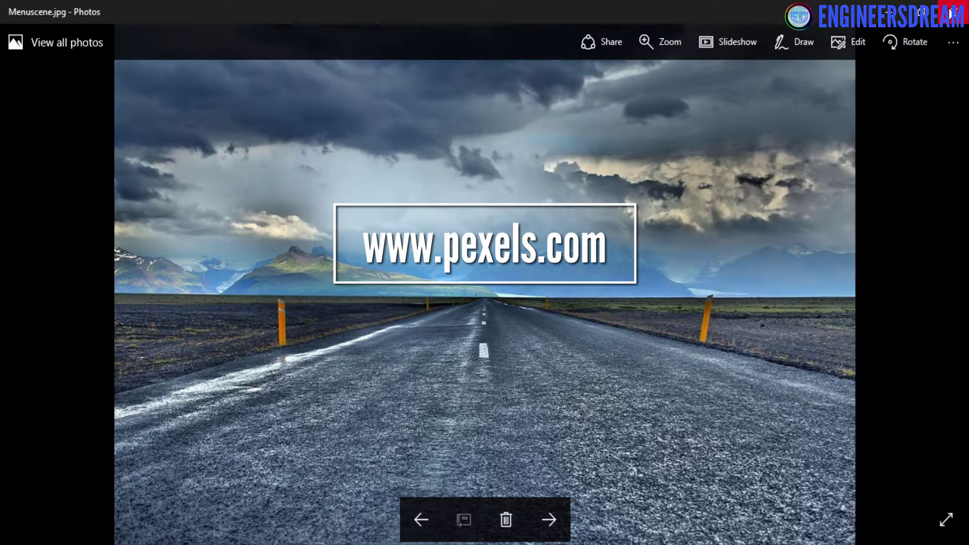
pyautogui.click(956, 11)
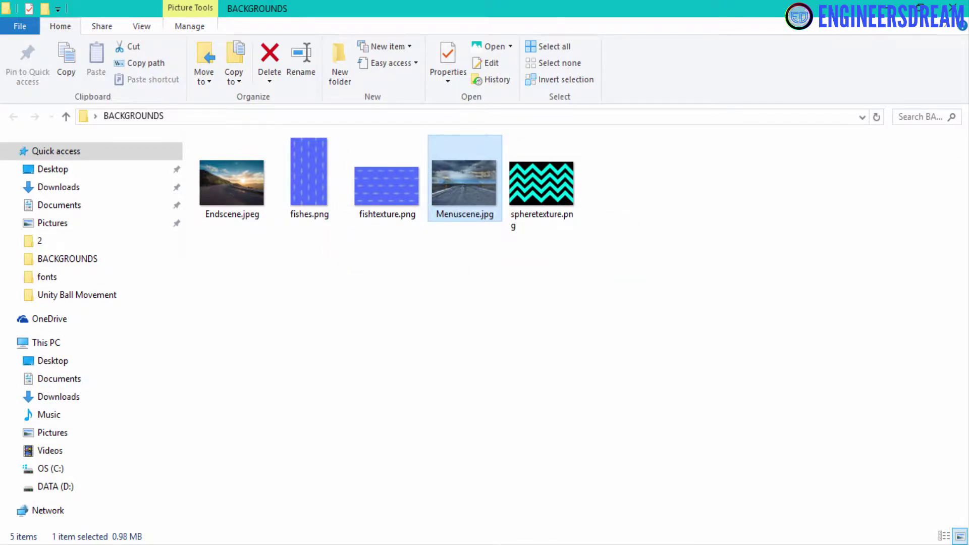
# Step: Import Menuscene.jpg from File Explorer into the project's Backgrounds folder in Unity and return to the full-size editor
pyautogui.click(571, 479)
pyautogui.moveTo(386, 43); pyautogui.dragTo(752, 19)
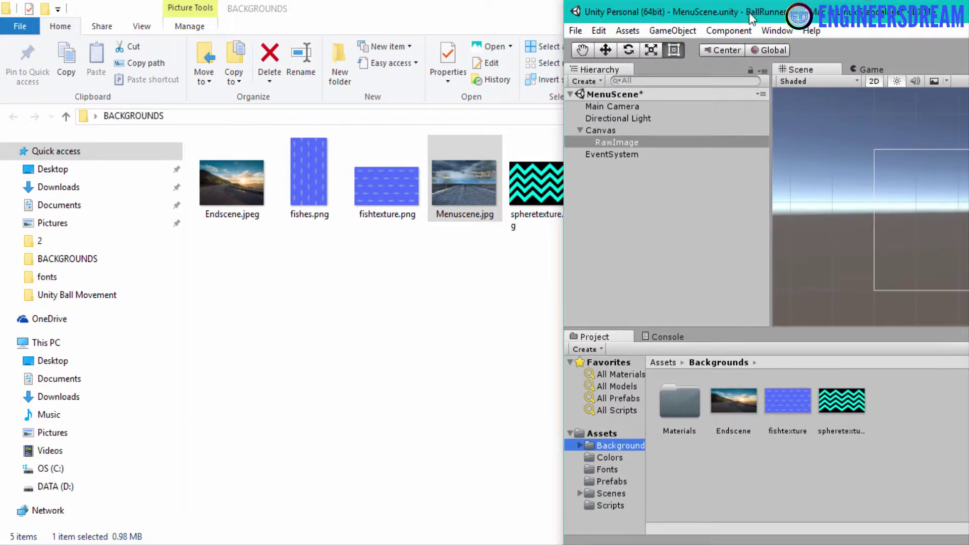
pyautogui.click(444, 198)
pyautogui.moveTo(447, 191); pyautogui.dragTo(758, 451)
pyautogui.moveTo(892, 470); pyautogui.dragTo(891, 470)
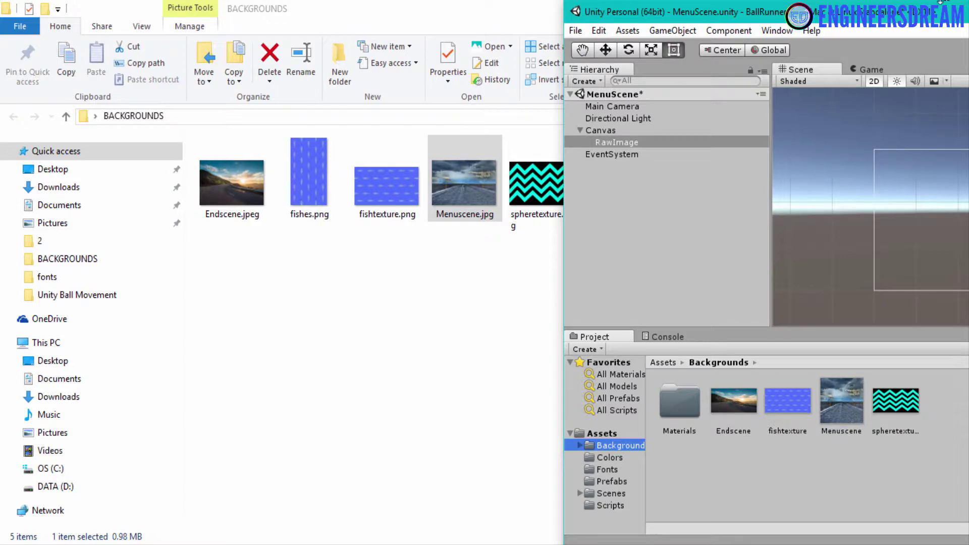
pyautogui.moveTo(924, 13); pyautogui.dragTo(447, 18)
pyautogui.click(948, 6)
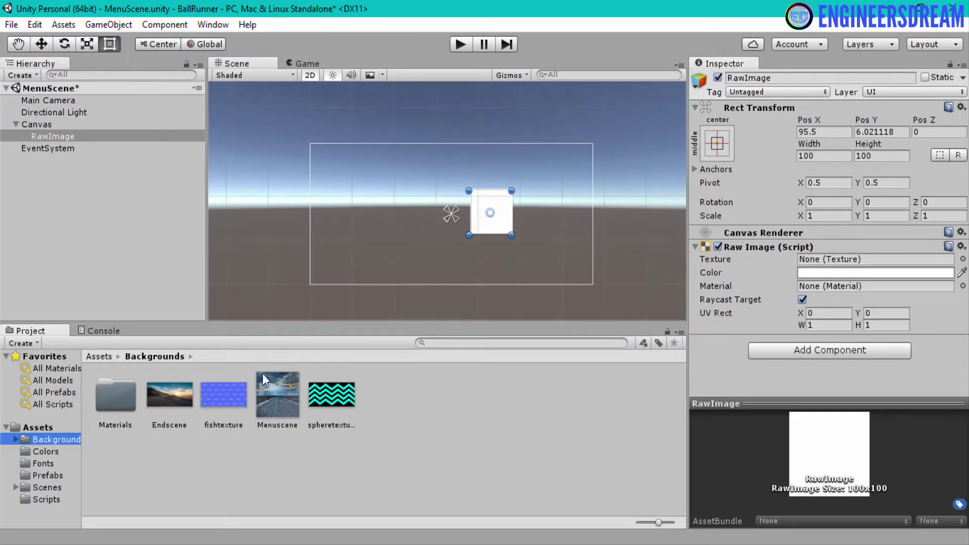
# Step: Assign the Menuscene image as the RawImage's texture
pyautogui.click(48, 137)
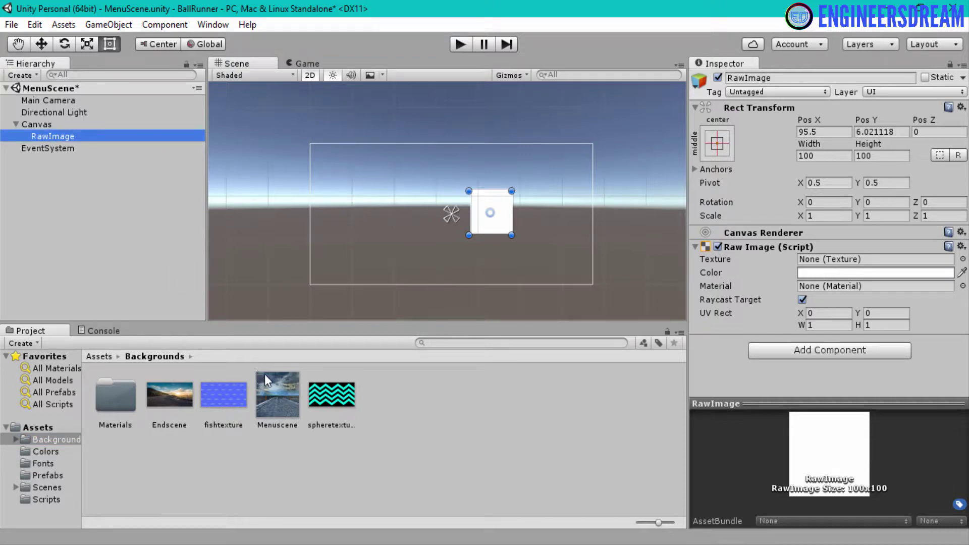
pyautogui.moveTo(270, 402); pyautogui.dragTo(833, 259)
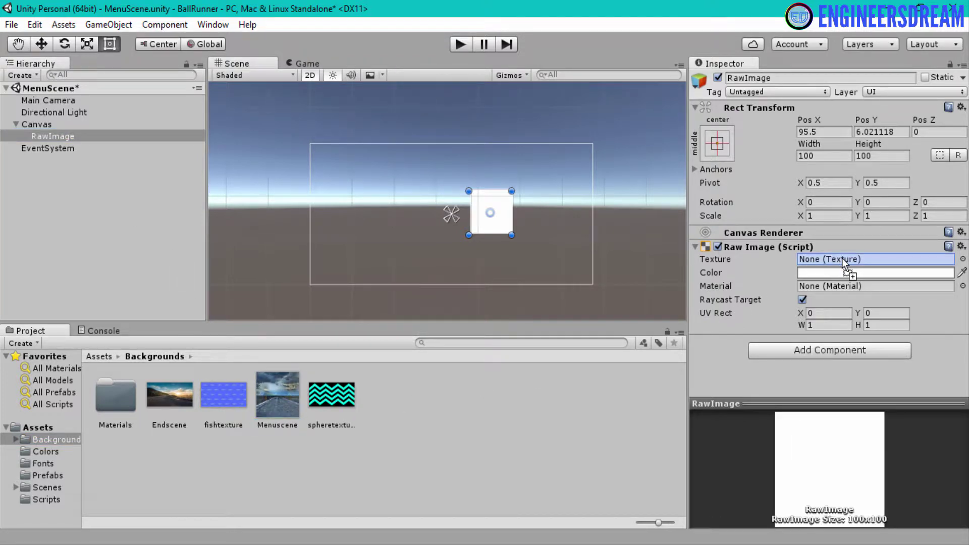
pyautogui.moveTo(842, 258); pyautogui.dragTo(841, 258)
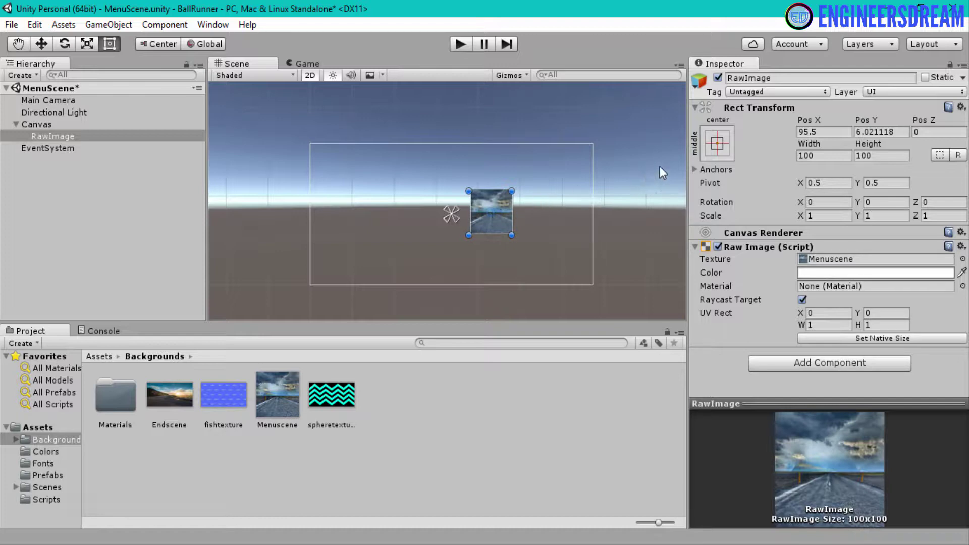
# Step: Apply the middle-center anchor preset to the RawImage, also setting its pivot and position, to centre it on the canvas
pyautogui.click(714, 141)
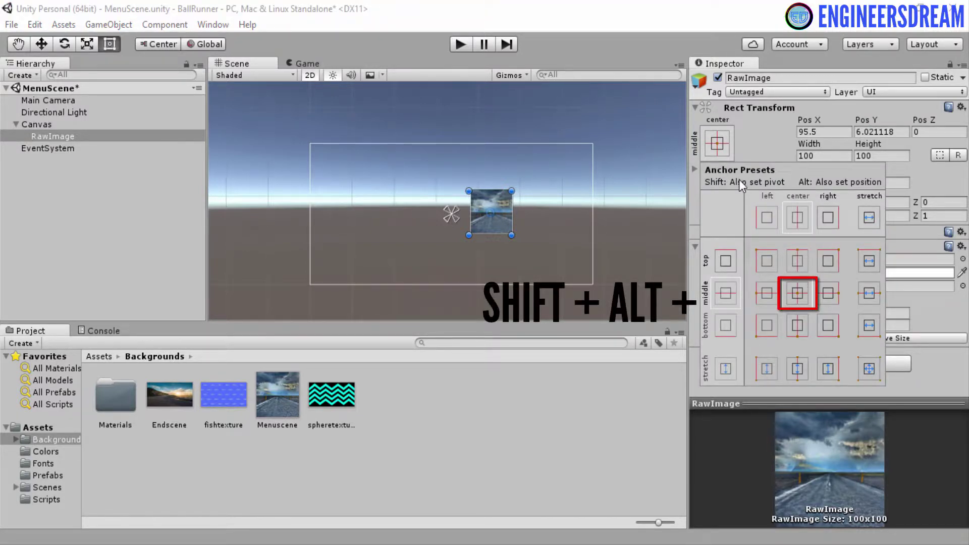
pyautogui.keyDown('alt'); pyautogui.keyDown('shift'); pyautogui.click(793, 295); pyautogui.keyUp('shift'); pyautogui.keyUp('alt')
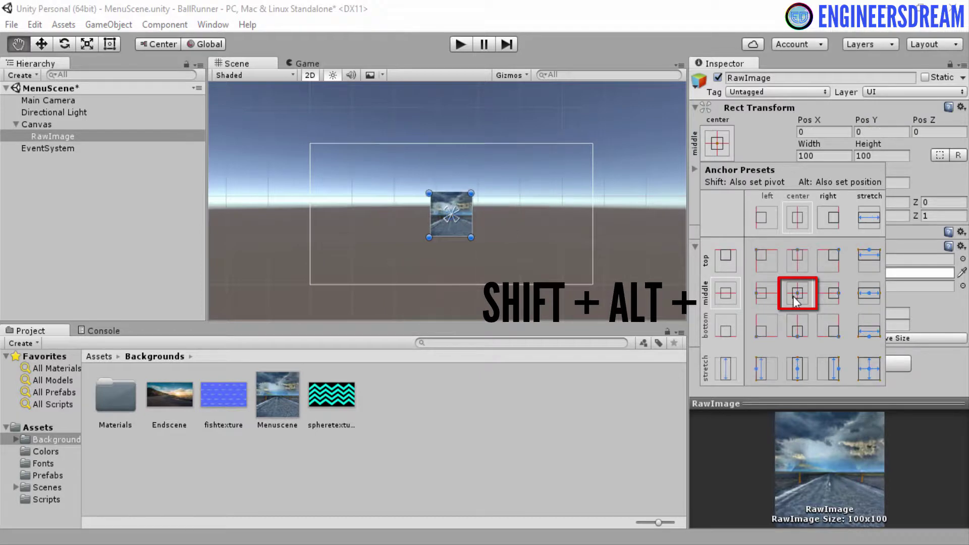
pyautogui.click(716, 144)
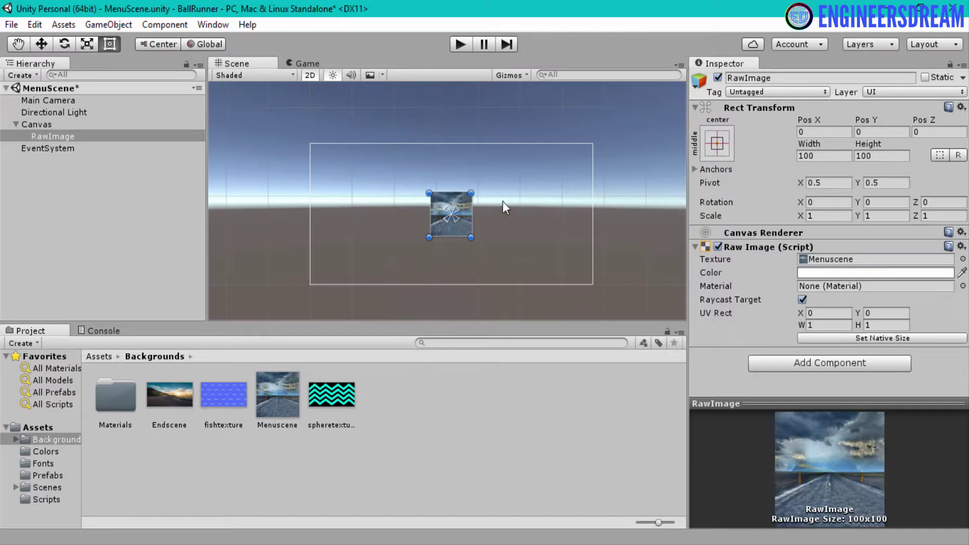
pyautogui.click(556, 180)
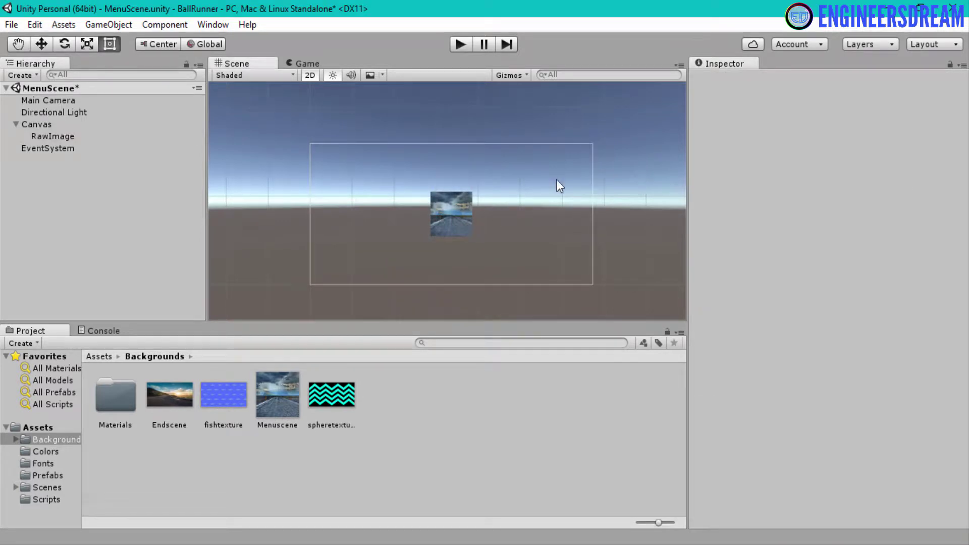
# Step: Check the pixel dimensions of Menuscene.jpg in its file properties in File Explorer, and return to Unity
pyautogui.click(446, 220)
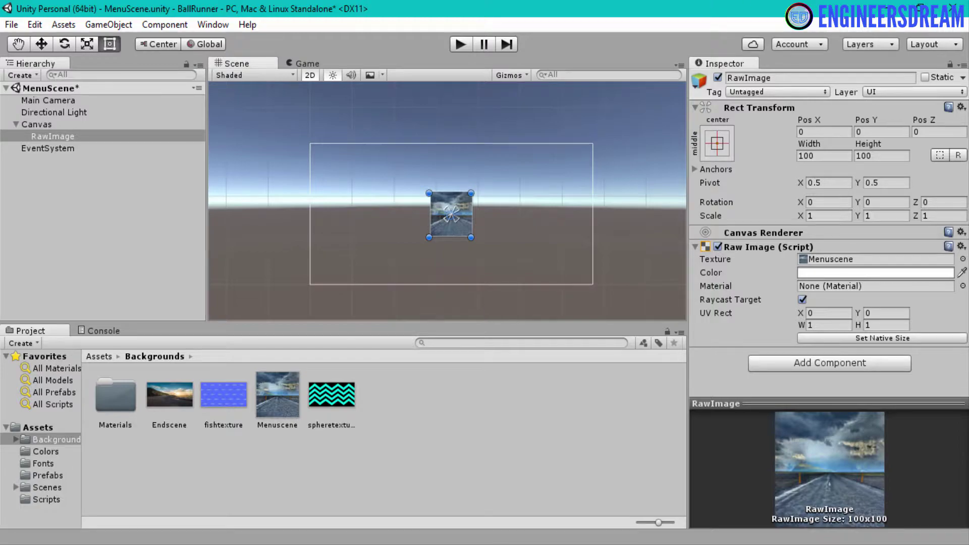
pyautogui.click(884, 11)
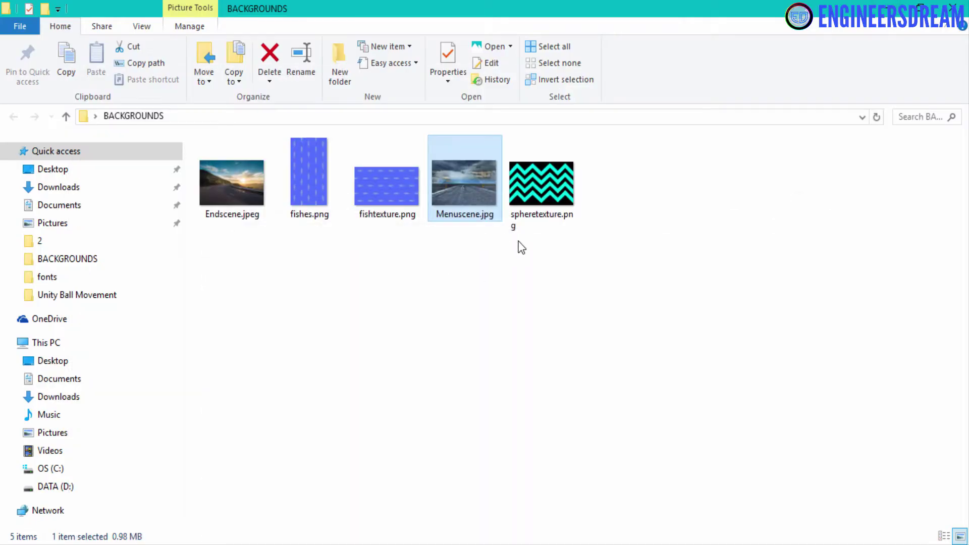
pyautogui.rightClick(463, 193)
pyautogui.click(532, 534)
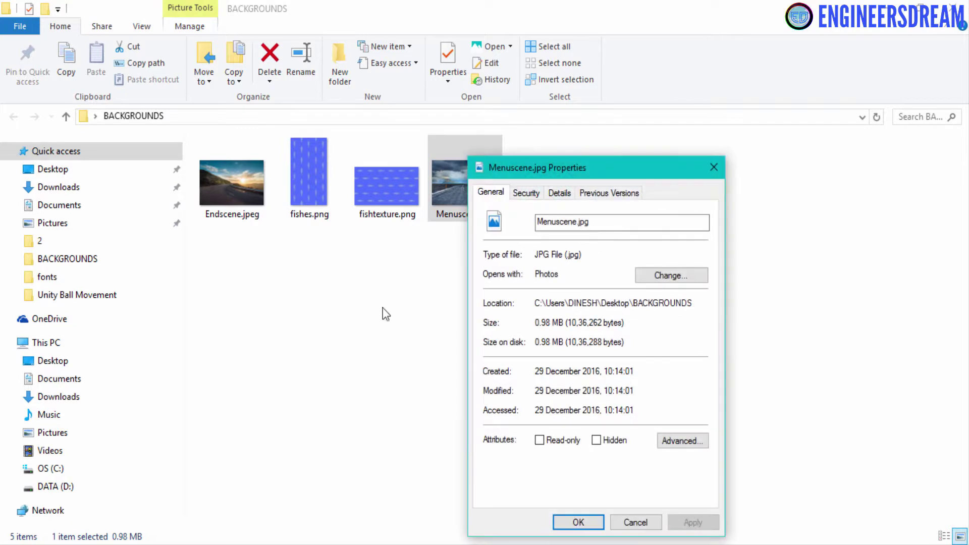
pyautogui.click(572, 195)
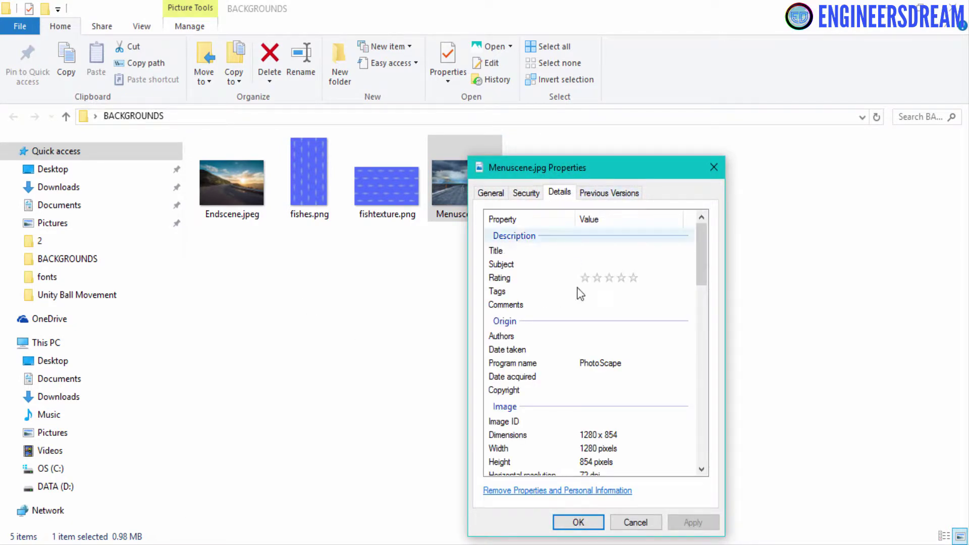
pyautogui.scroll(-2, 578, 392)
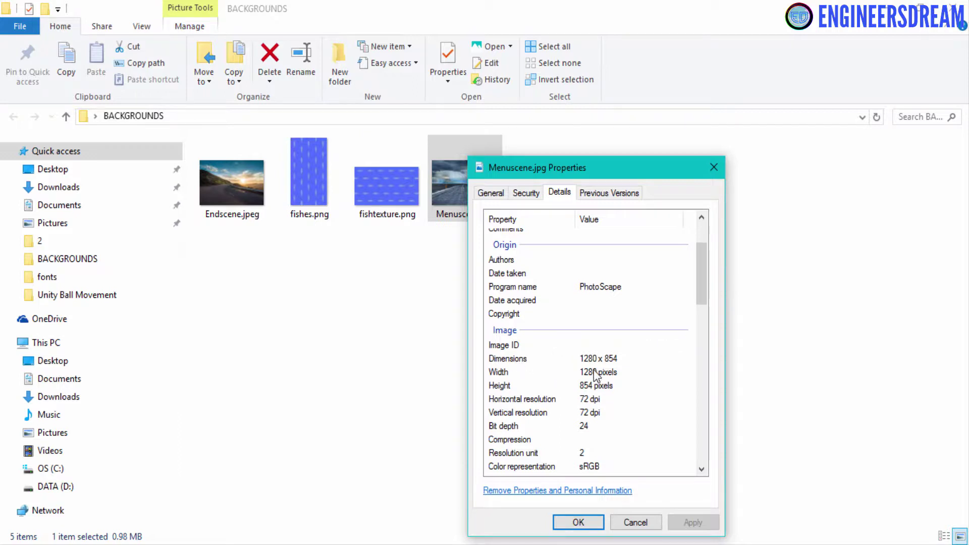
pyautogui.click(713, 167)
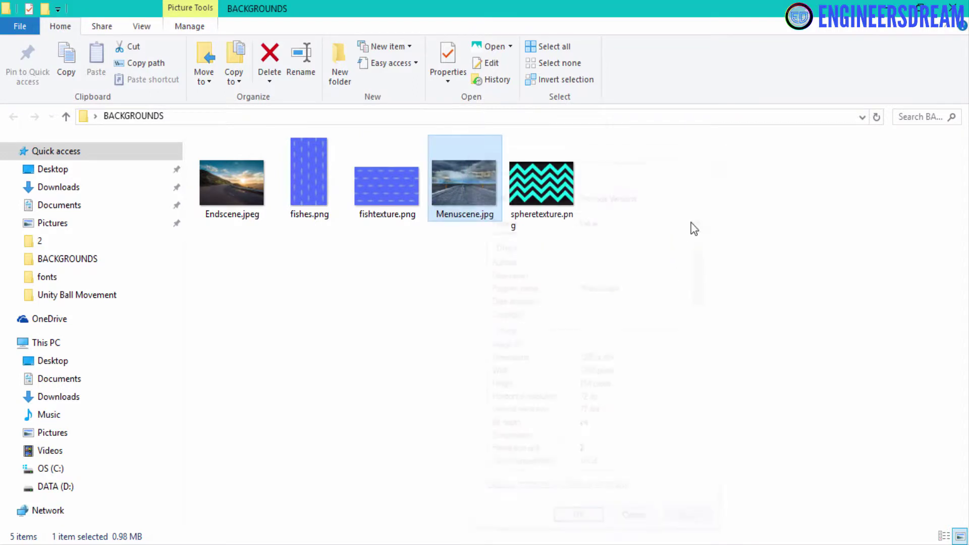
pyautogui.hotkey('alt', 'Tab')
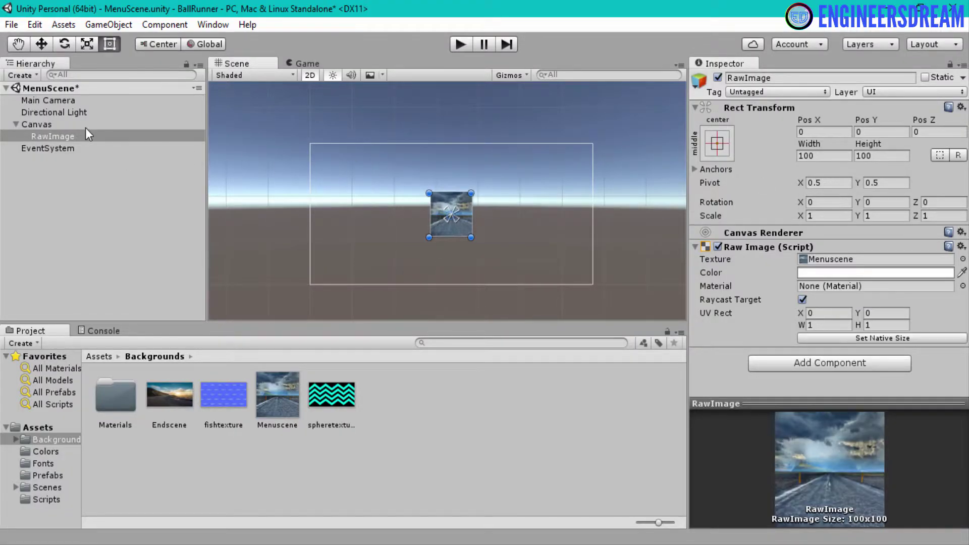
# Step: Set the RawImage's width to 1280 and height to 854
pyautogui.click(836, 154)
pyautogui.write('1280')
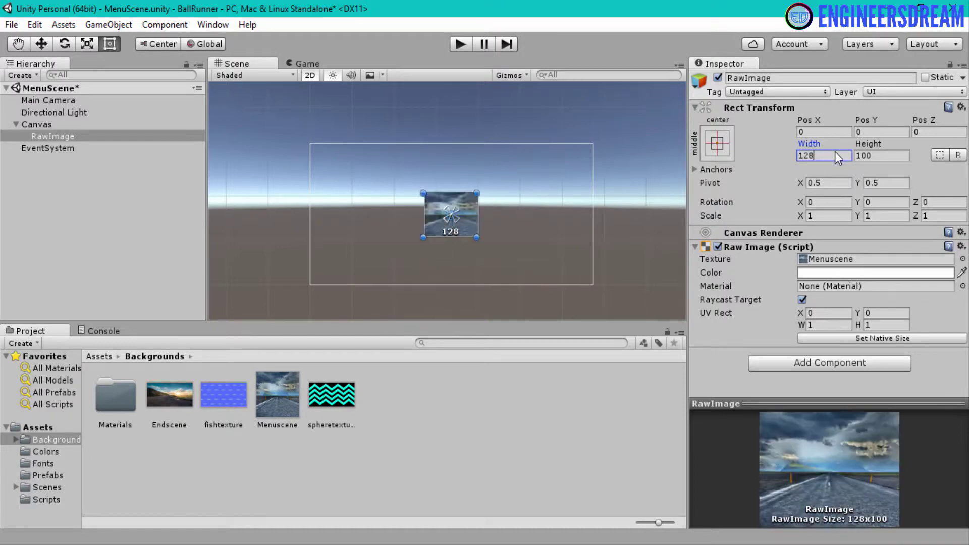
pyautogui.click(887, 157)
pyautogui.write('854')
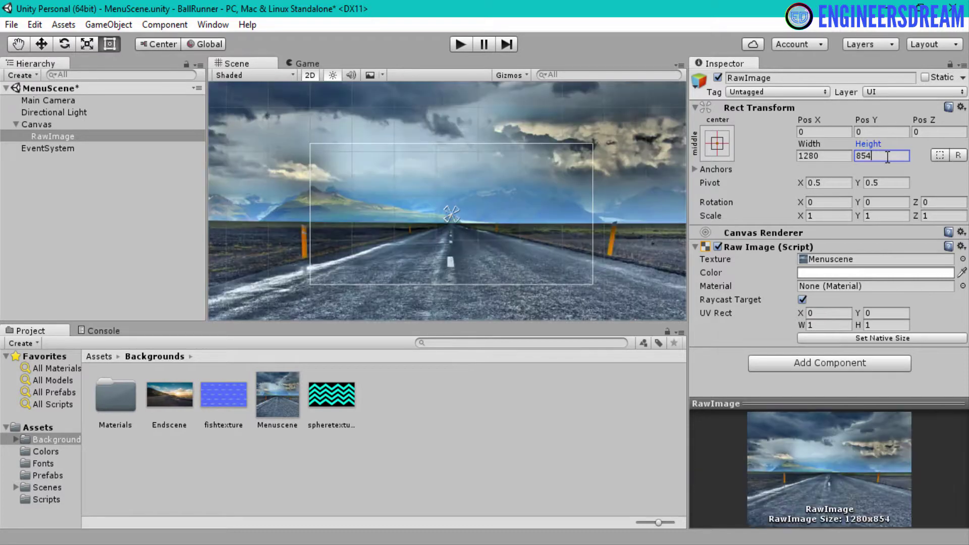
# Step: Scale the RawImage down uniformly to about 0.56 and move it down to Pos Y -44 so it covers the canvas
pyautogui.click(87, 50)
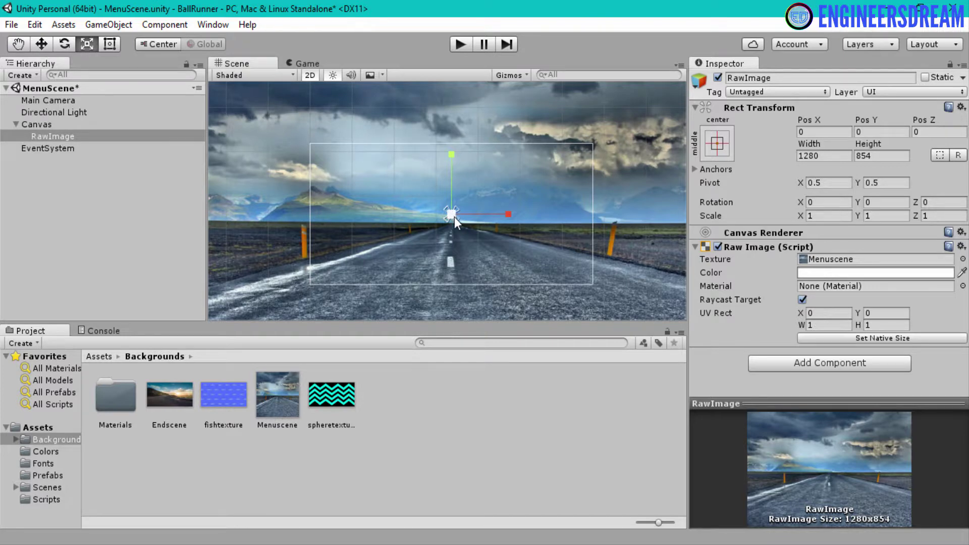
pyautogui.moveTo(450, 217); pyautogui.dragTo(419, 216)
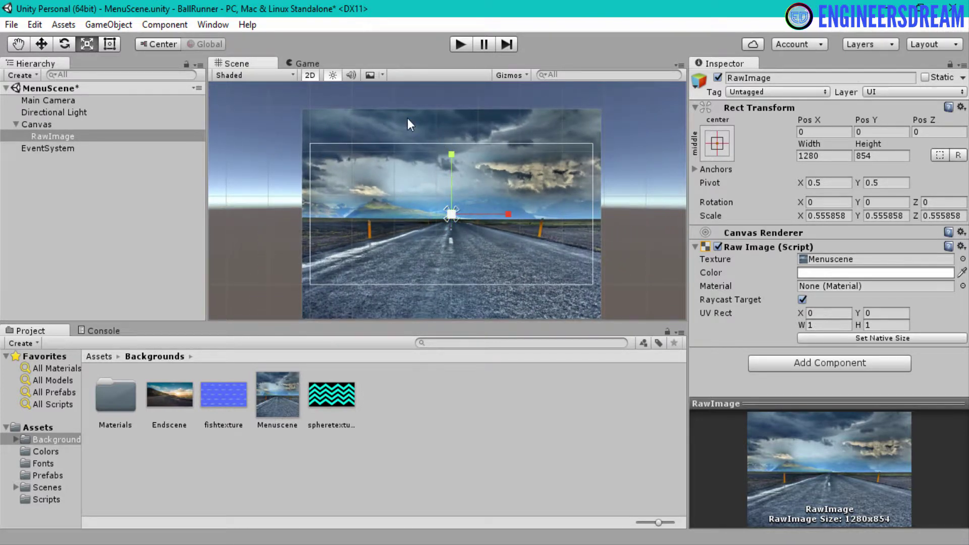
pyautogui.click(41, 44)
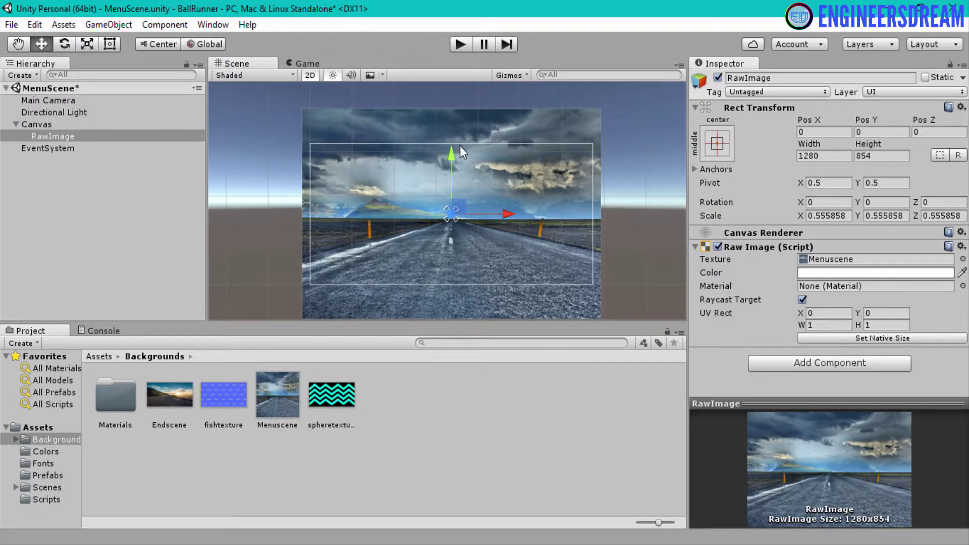
pyautogui.moveTo(450, 158); pyautogui.dragTo(450, 177)
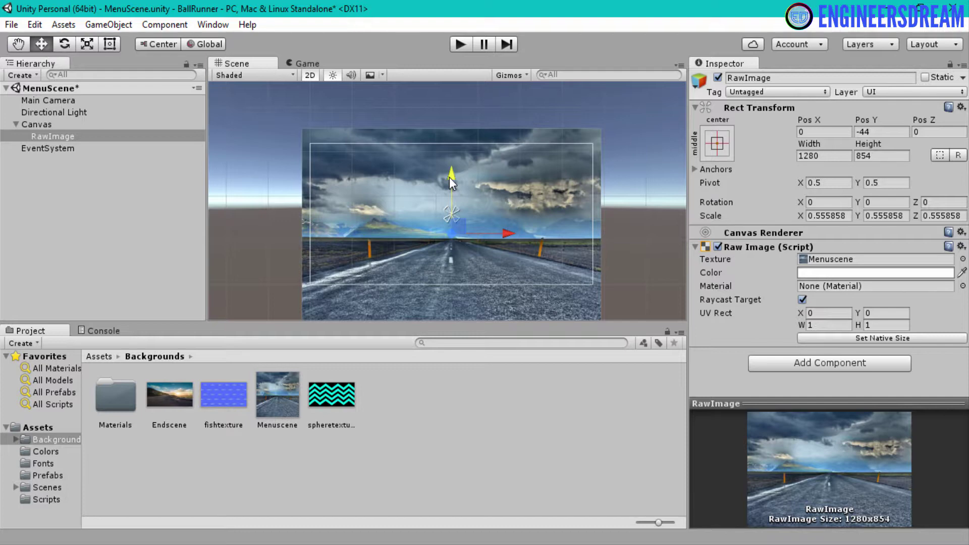
# Step: Preview the menu background in the Game view and in a maximized play-mode run, and stop the run
pyautogui.click(308, 63)
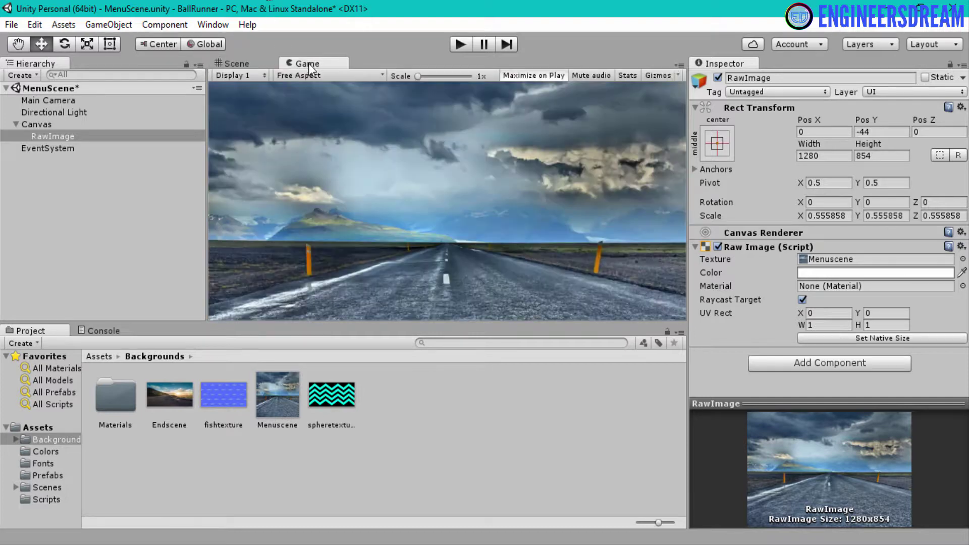
pyautogui.click(459, 44)
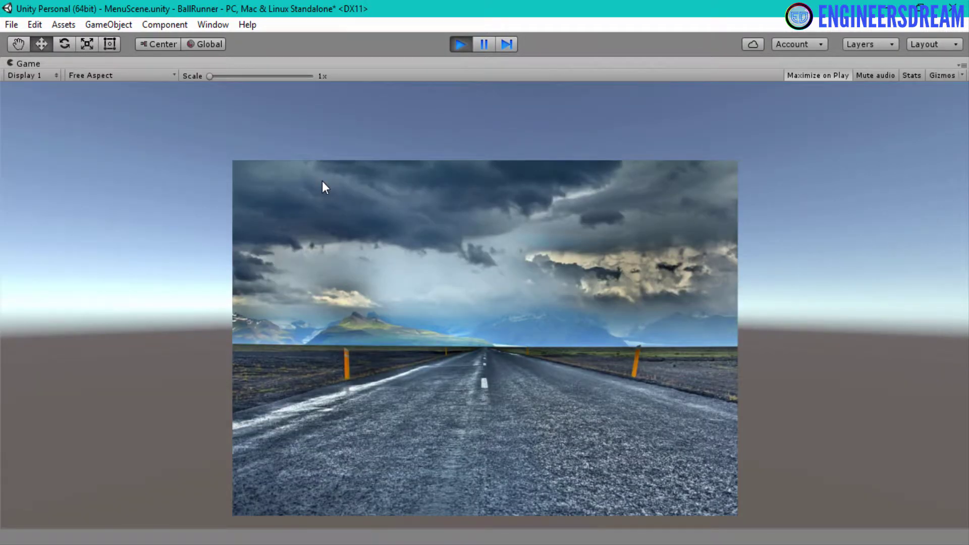
pyautogui.press('t')
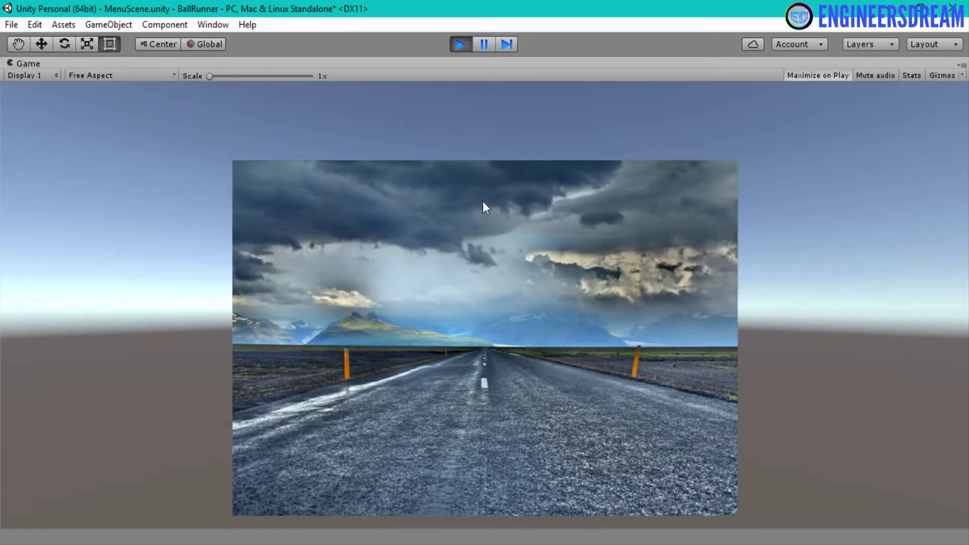
pyautogui.click(459, 44)
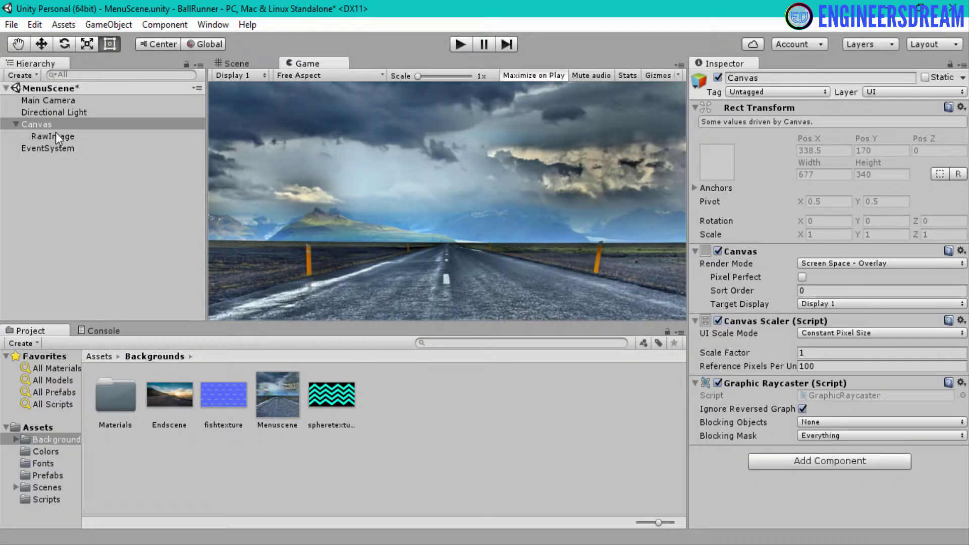
# Step: Set the Canvas Scaler's UI scale mode to Scale With Screen Size on the Canvas
pyautogui.click(45, 128)
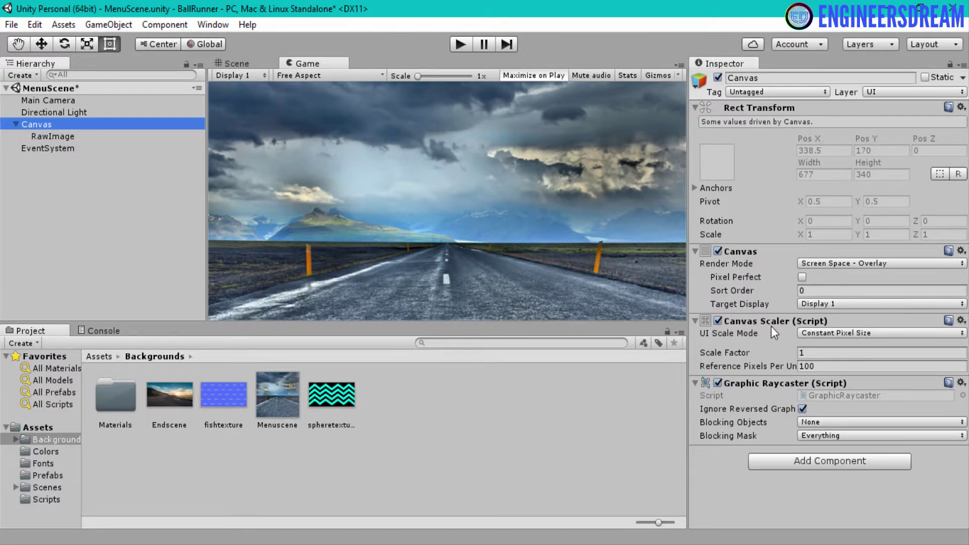
pyautogui.click(835, 332)
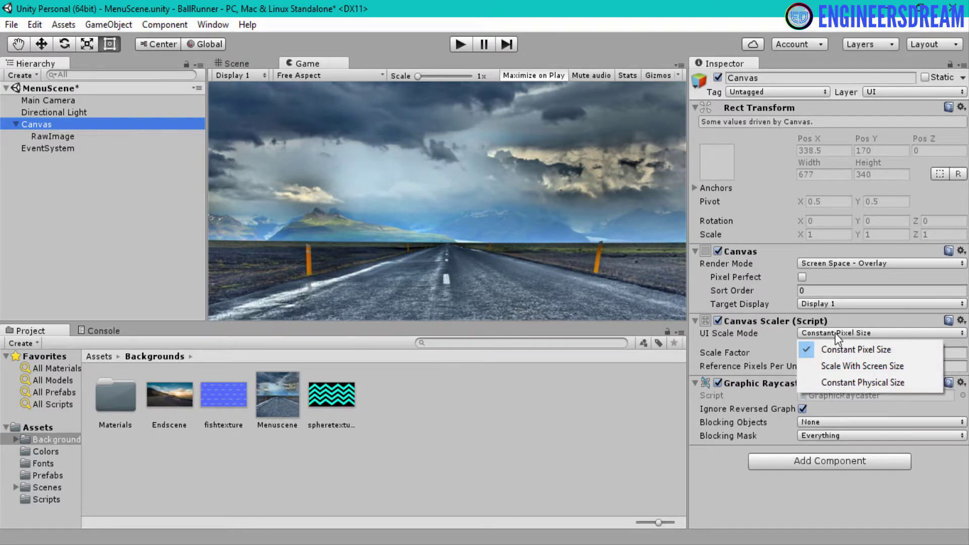
pyautogui.click(849, 366)
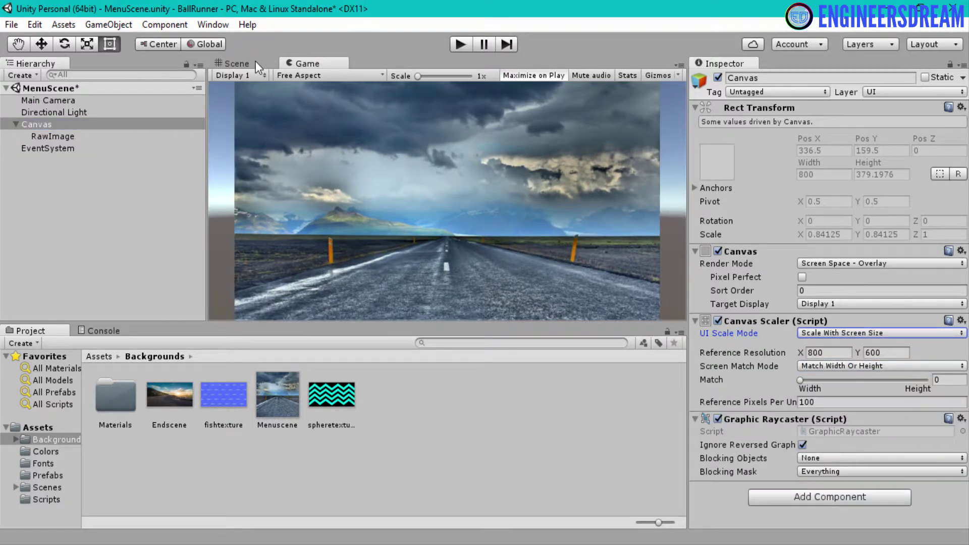
# Step: Scale the RawImage up uniformly to about 0.67 to cover the canvas, and check the background in a play-mode run
pyautogui.click(238, 63)
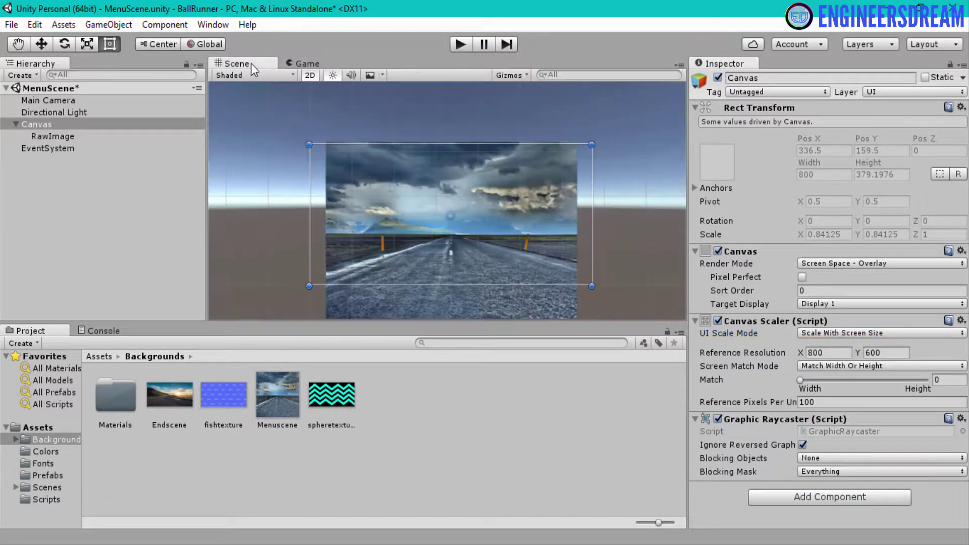
pyautogui.click(57, 139)
pyautogui.click(84, 46)
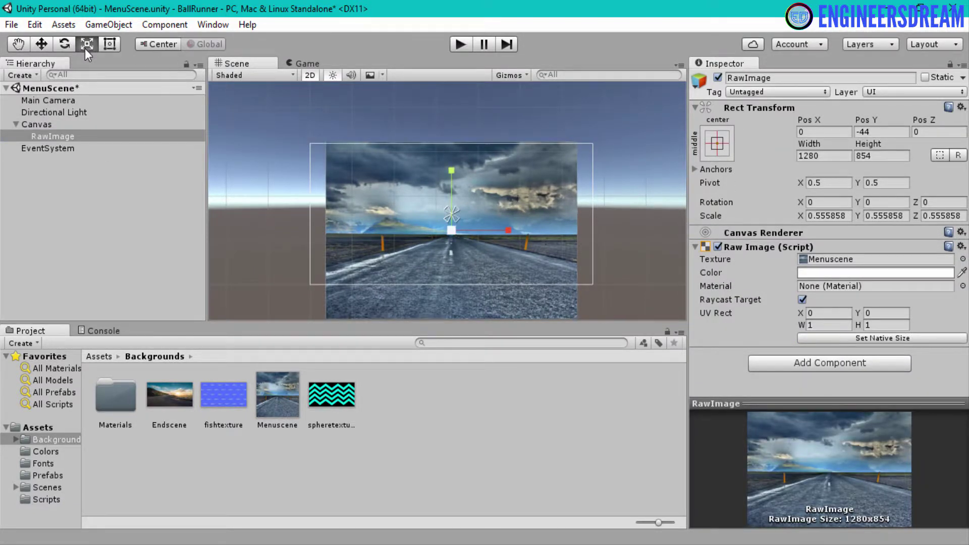
pyautogui.moveTo(453, 233); pyautogui.dragTo(464, 241)
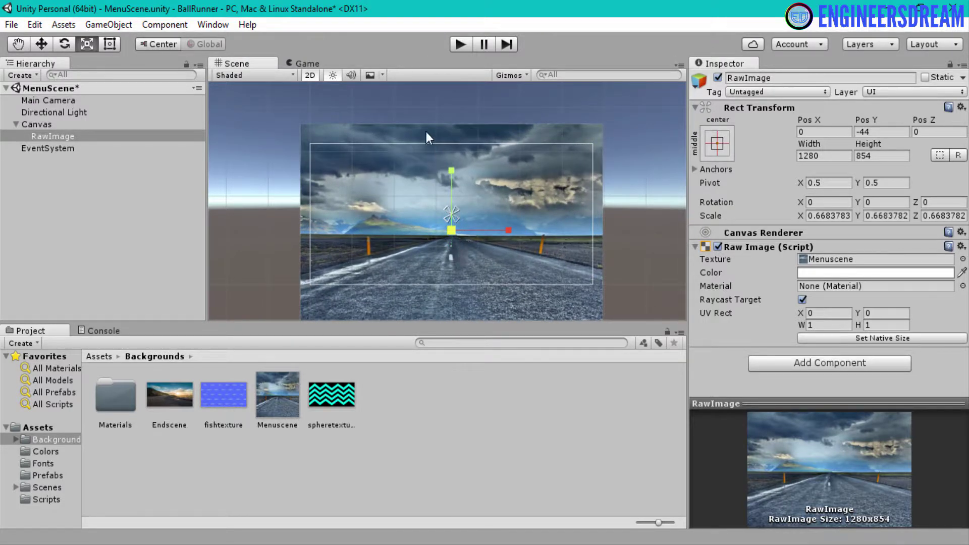
pyautogui.click(461, 45)
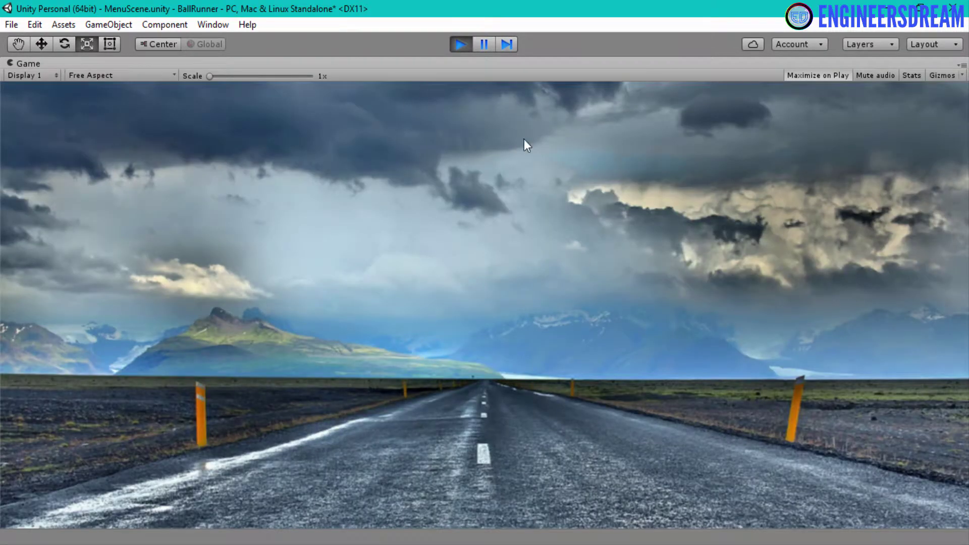
pyautogui.click(463, 47)
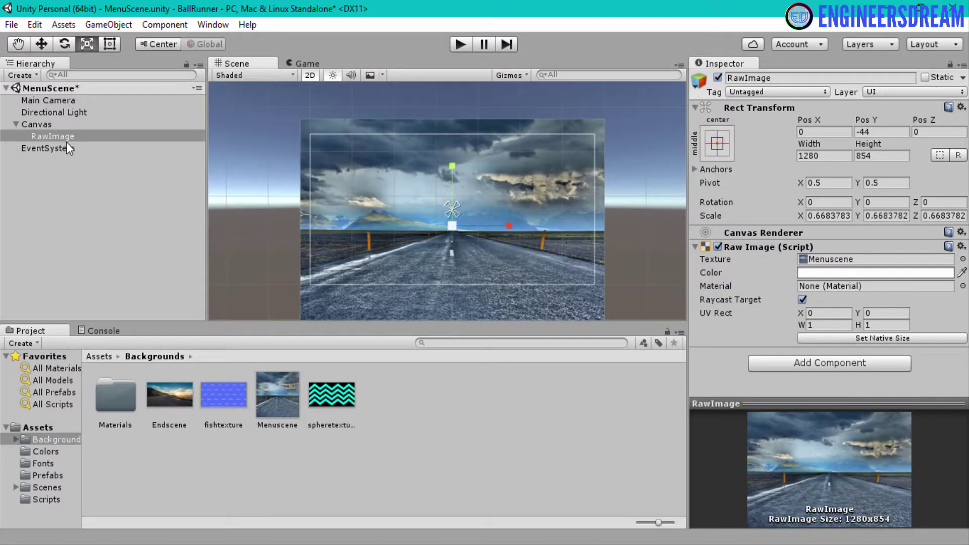
# Step: Add a UI Text object under the Canvas and set its text to BALL RUNNER
pyautogui.click(43, 127)
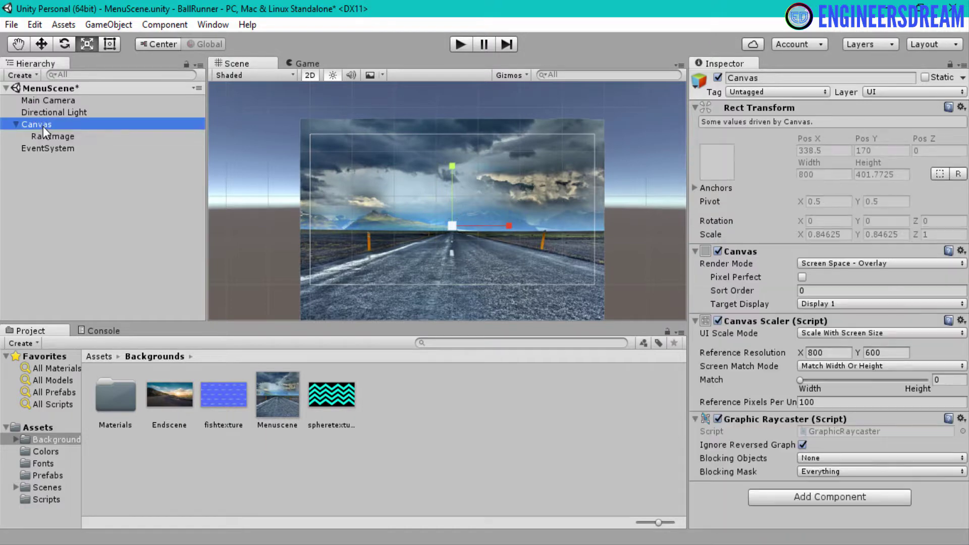
pyautogui.rightClick(43, 126)
pyautogui.moveTo(122, 334)
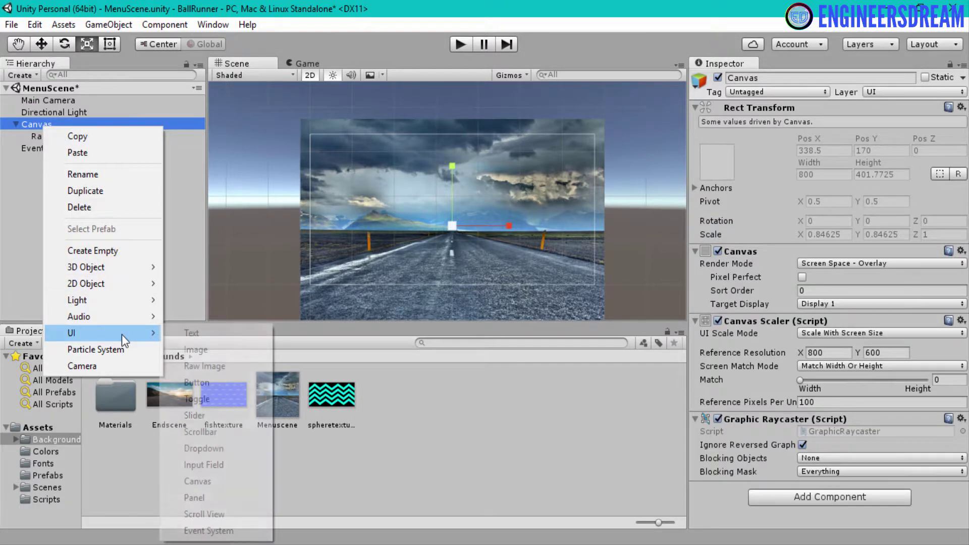
pyautogui.click(186, 335)
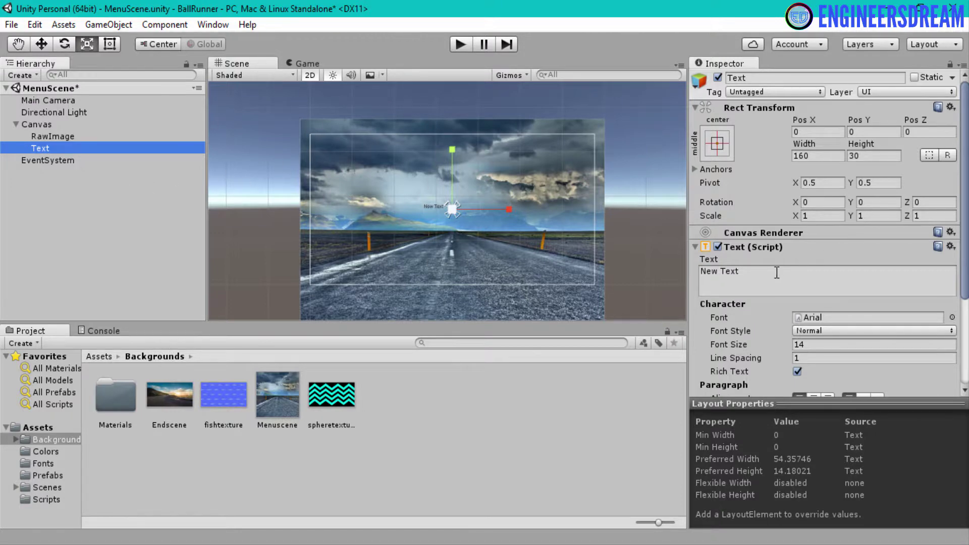
pyautogui.click(702, 276)
pyautogui.moveTo(701, 275); pyautogui.dragTo(692, 272)
pyautogui.write('B')
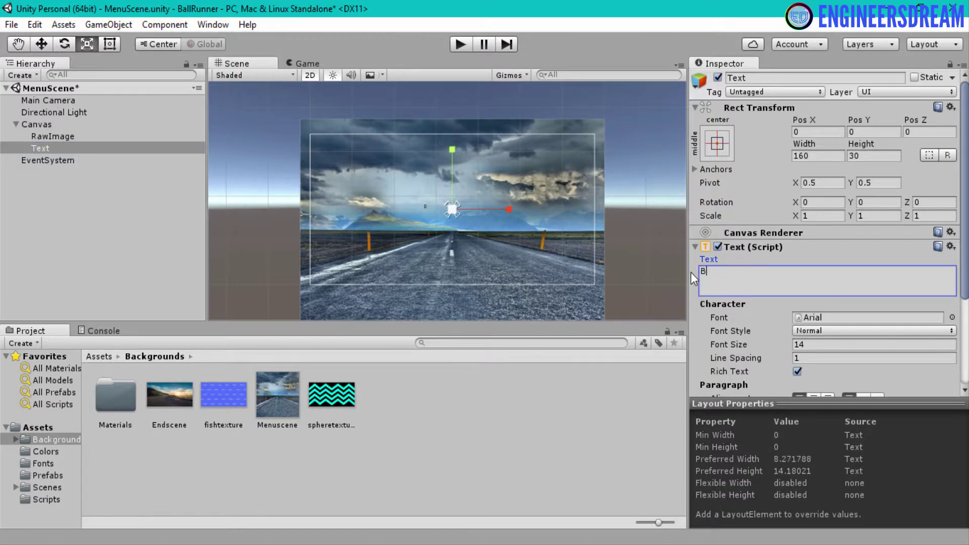
pyautogui.write('ALL RUNNER')
# Step: Assign the Aero font from the project's Fonts folder to the BALL RUNNER text
pyautogui.click(43, 464)
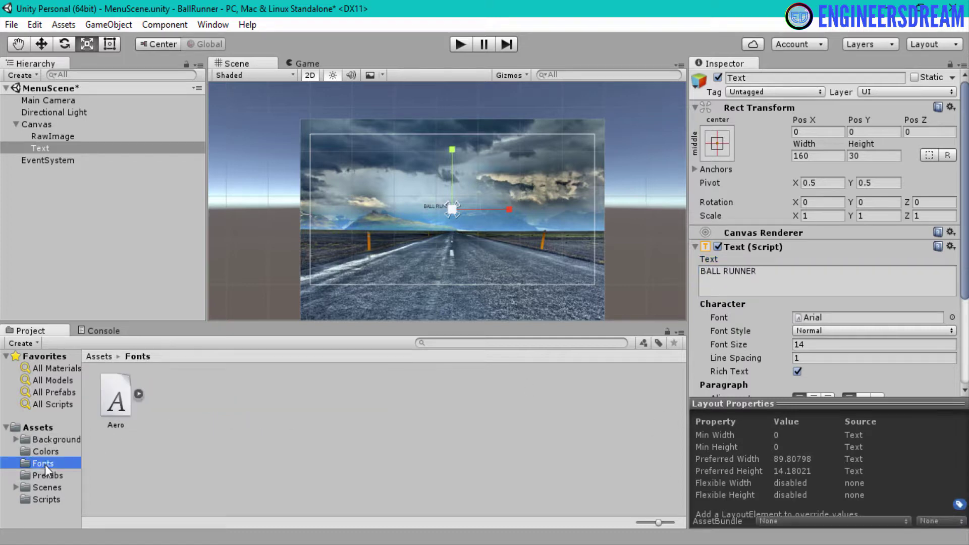
pyautogui.moveTo(116, 410); pyautogui.dragTo(846, 320)
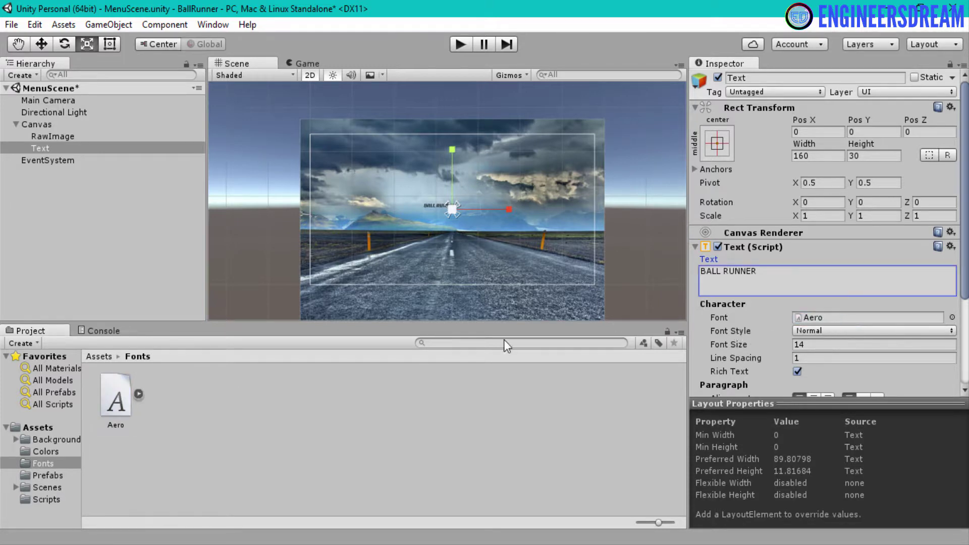
pyautogui.click(45, 146)
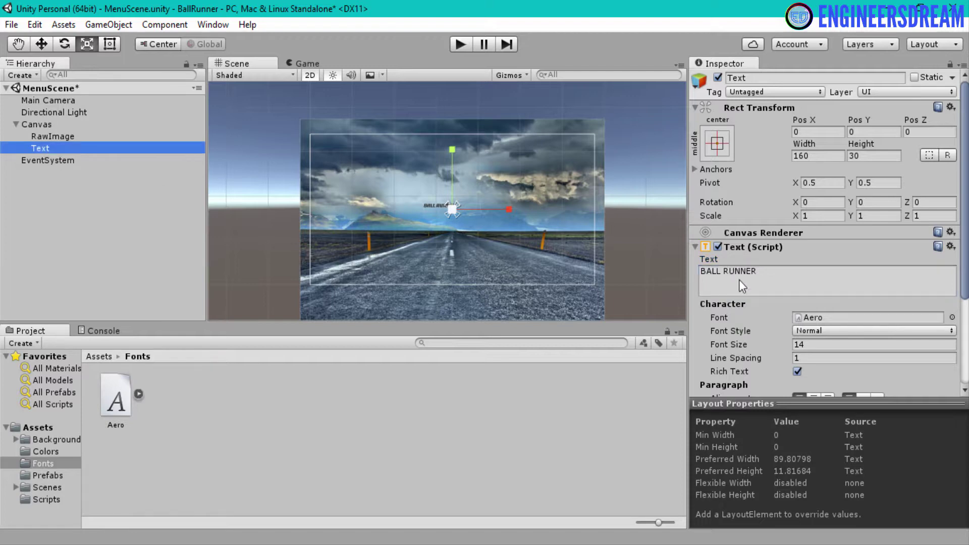
# Step: Set the BALL RUNNER text's font size to 34 and enlarge its rectangle to about 273 by 70 to fit the title
pyautogui.click(781, 347)
pyautogui.moveTo(780, 347); pyautogui.dragTo(793, 348)
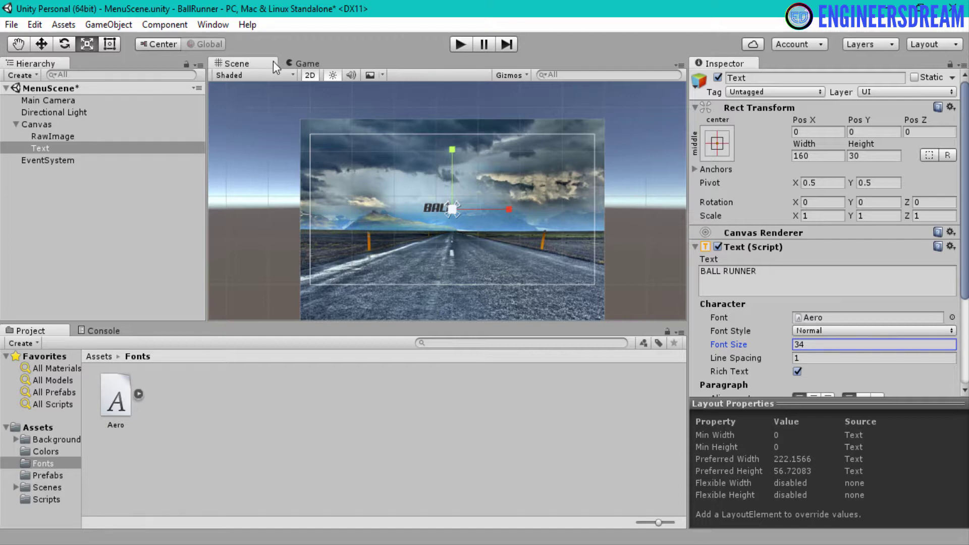
pyautogui.click(109, 45)
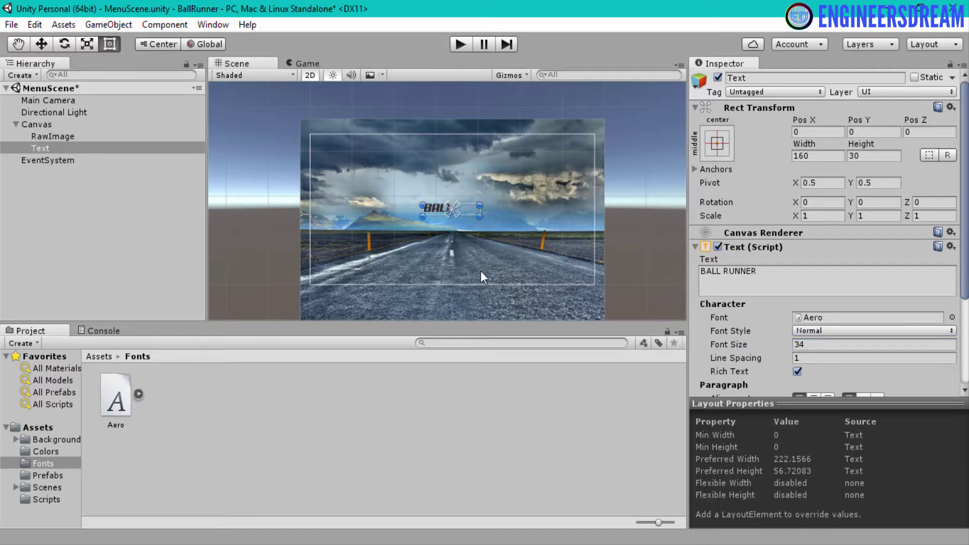
pyautogui.moveTo(480, 216); pyautogui.dragTo(517, 230)
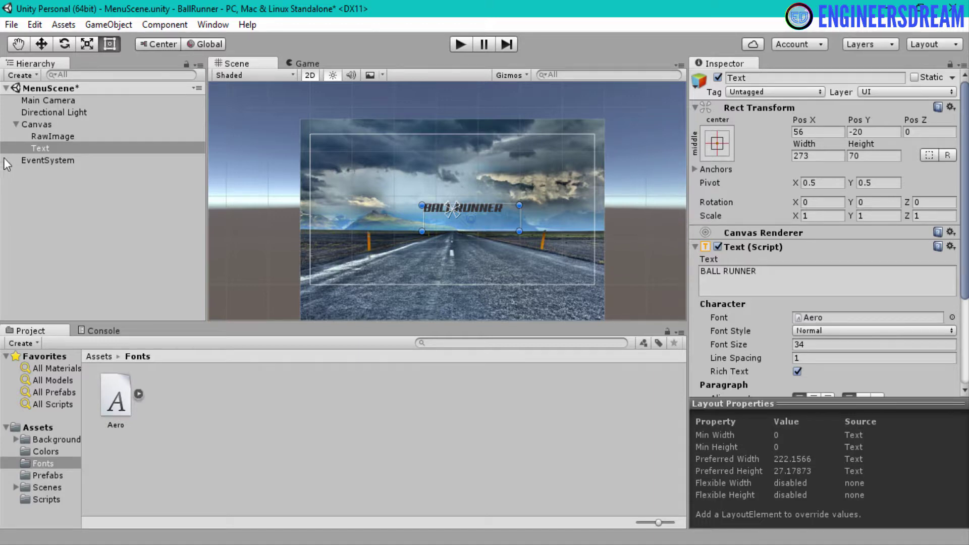
# Step: Centre-align the BALL RUNNER text within its rectangle and move it to the canvas's horizontal centre, just above the middle
pyautogui.scroll(-5, 734, 343)
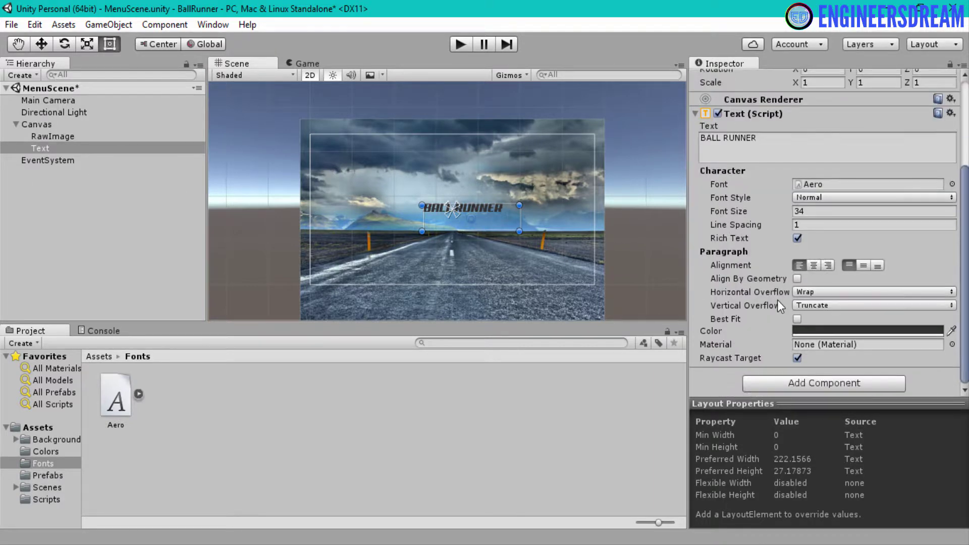
pyautogui.click(813, 266)
pyautogui.scroll(3, 318, 165)
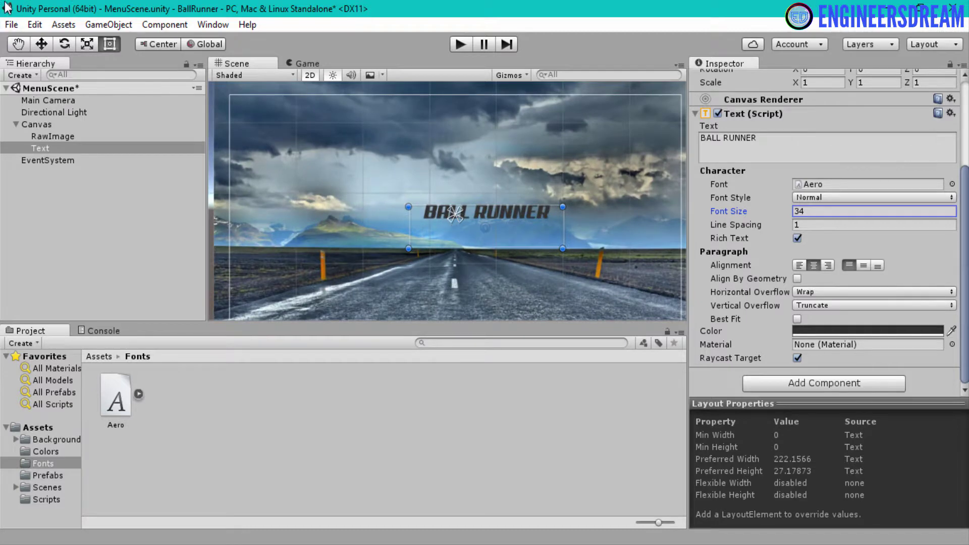
pyautogui.moveTo(514, 226); pyautogui.dragTo(480, 172)
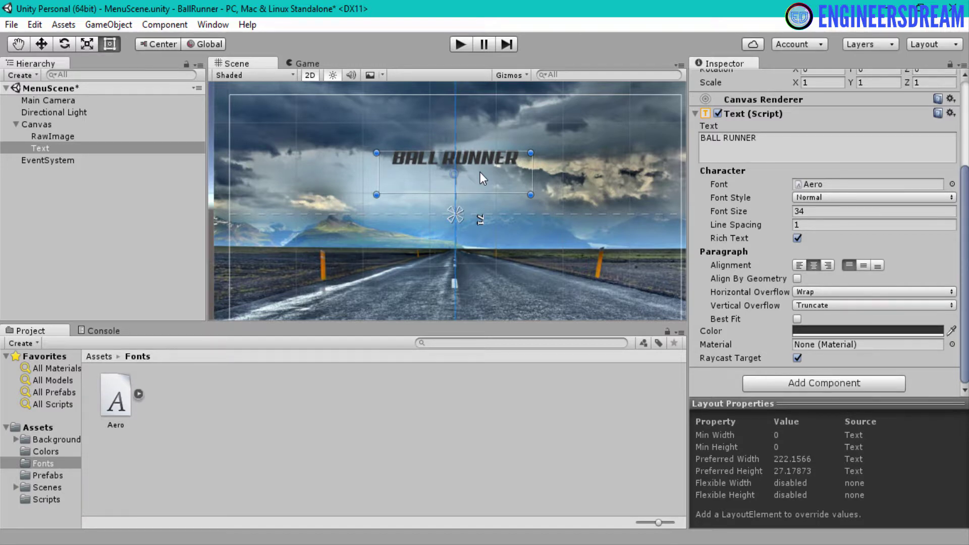
pyautogui.moveTo(480, 173); pyautogui.dragTo(471, 180)
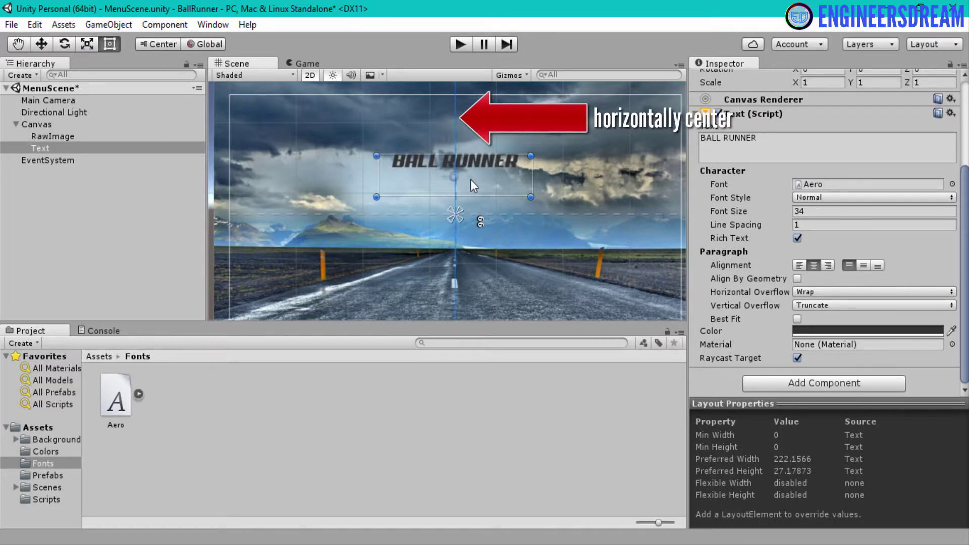
pyautogui.moveTo(471, 180); pyautogui.dragTo(469, 210)
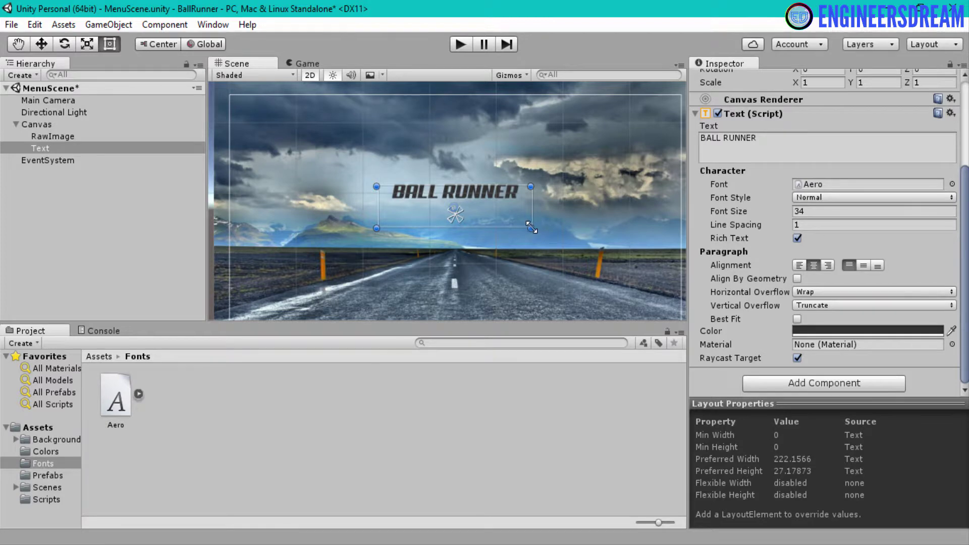
# Step: Widen the BALL RUNNER text's rectangle, set its font size to 50, and re-centre it horizontally on the canvas
pyautogui.moveTo(531, 228); pyautogui.dragTo(587, 230)
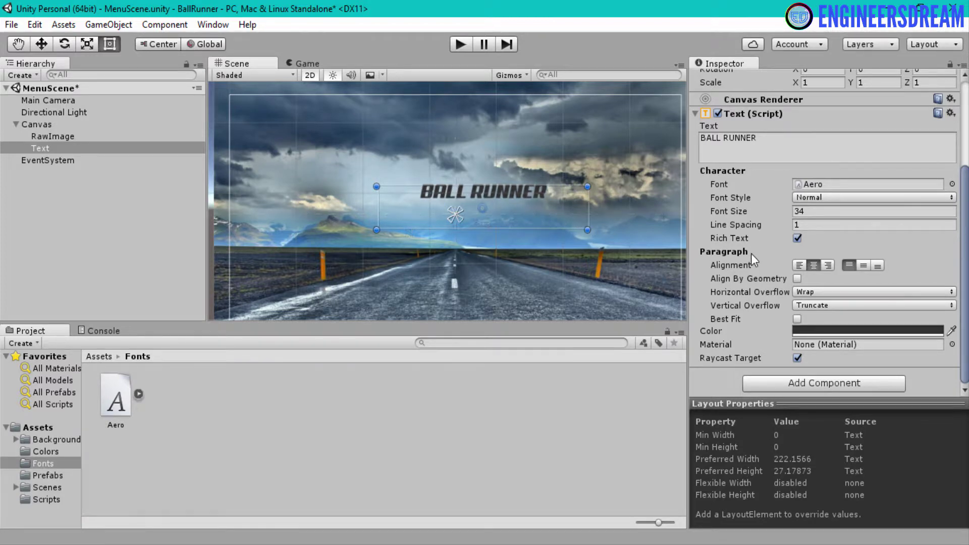
pyautogui.click(779, 213)
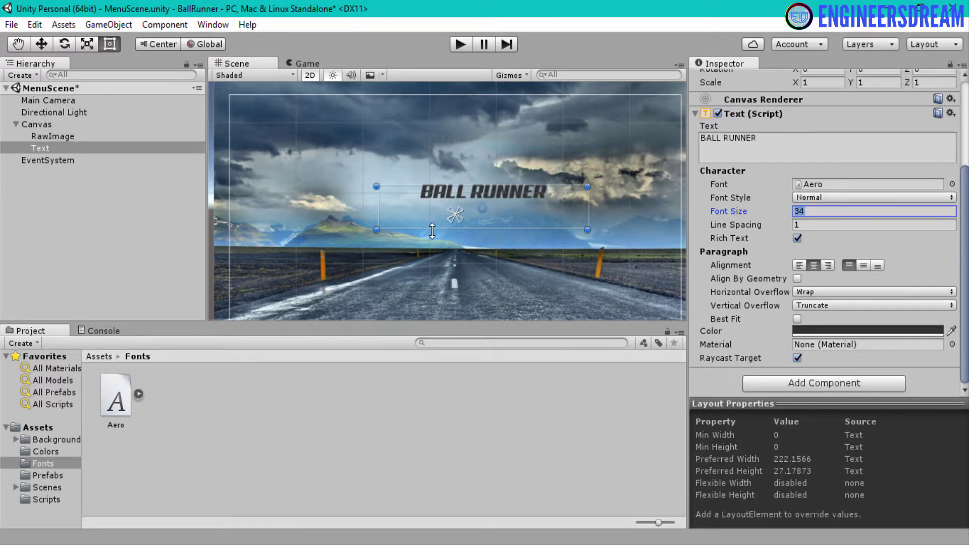
pyautogui.write('50')
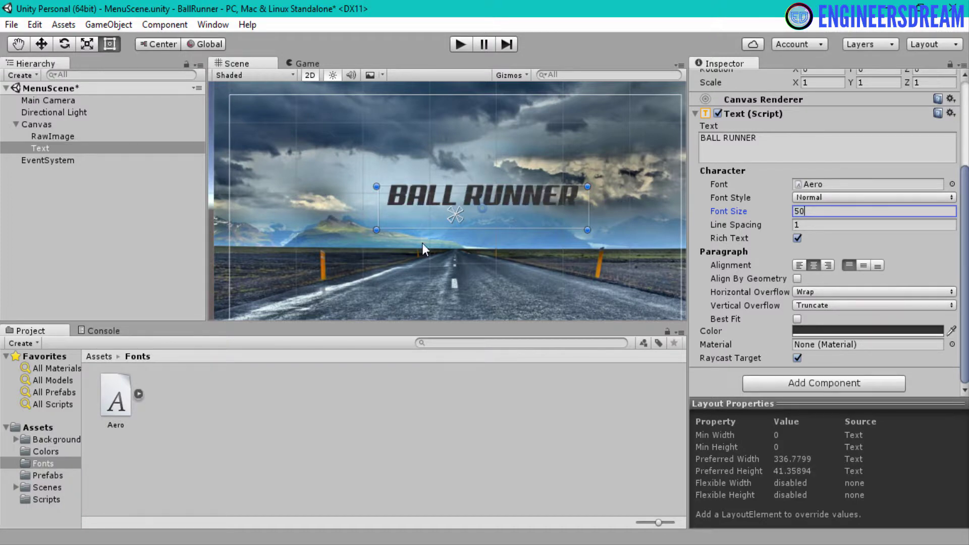
pyautogui.moveTo(501, 218); pyautogui.dragTo(477, 231)
# Step: Colour the BALL RUNNER text with a dark blue sampled from the background picture and move the title up into the sky area
pyautogui.click(951, 331)
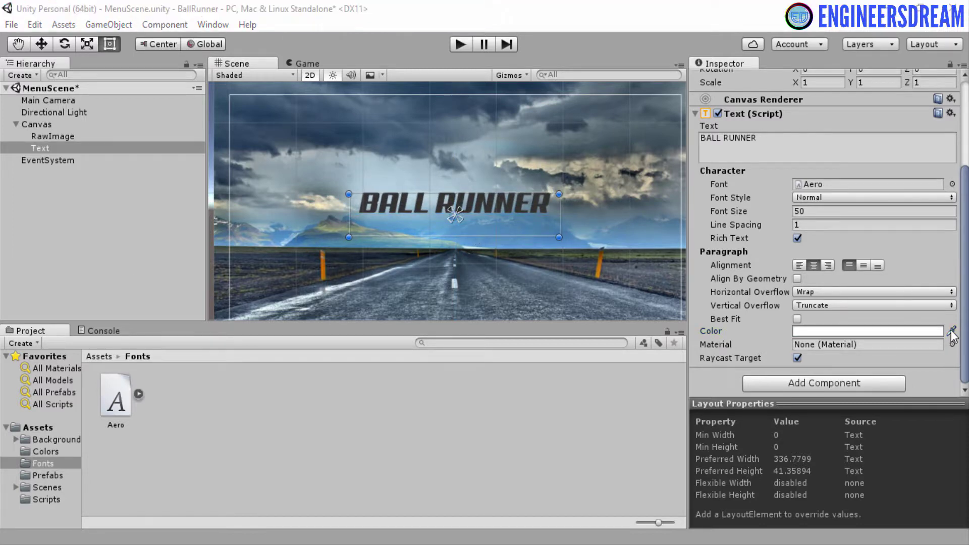
pyautogui.click(568, 126)
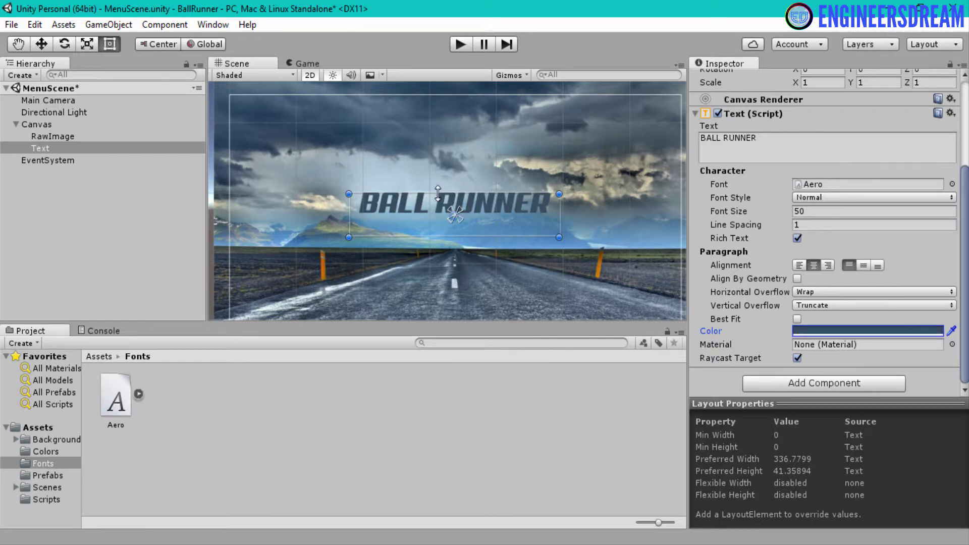
pyautogui.scroll(-4, 437, 194)
pyautogui.scroll(-1, 437, 194)
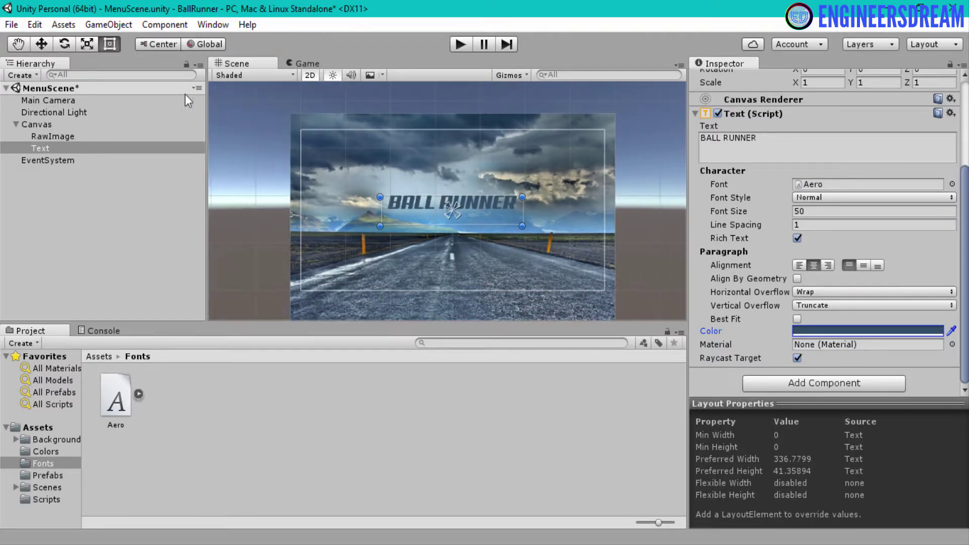
pyautogui.click(41, 47)
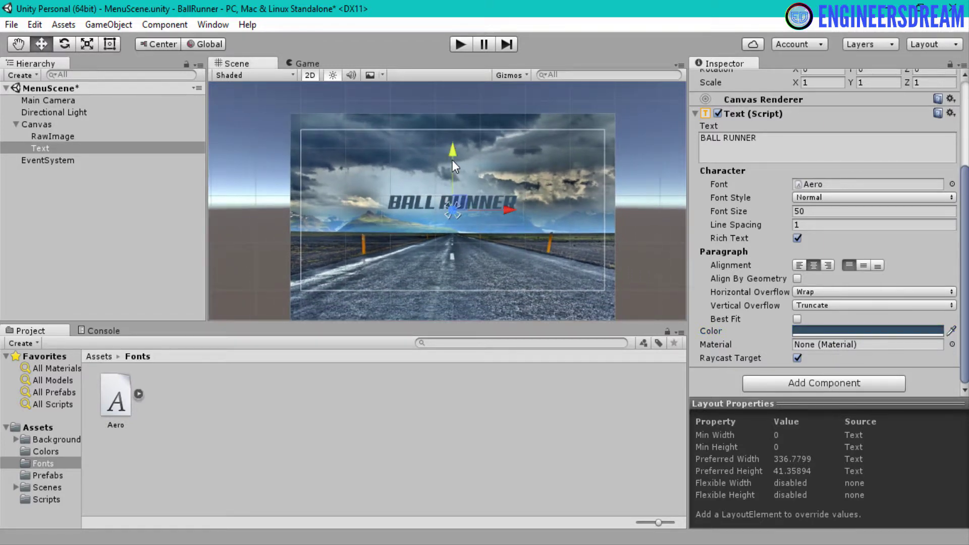
pyautogui.moveTo(453, 160); pyautogui.dragTo(438, 132)
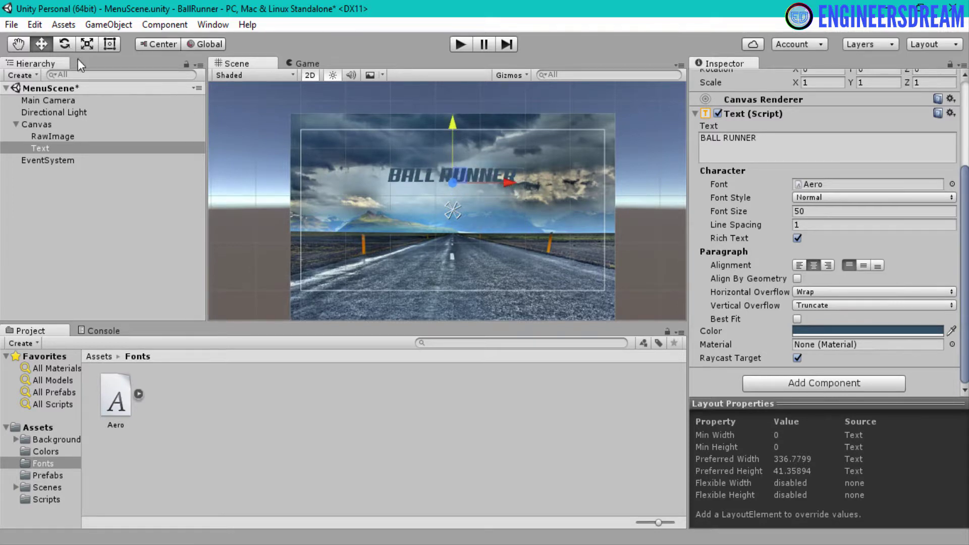
# Step: Raise the RawImage background to about Pos Y 16
pyautogui.click(370, 302)
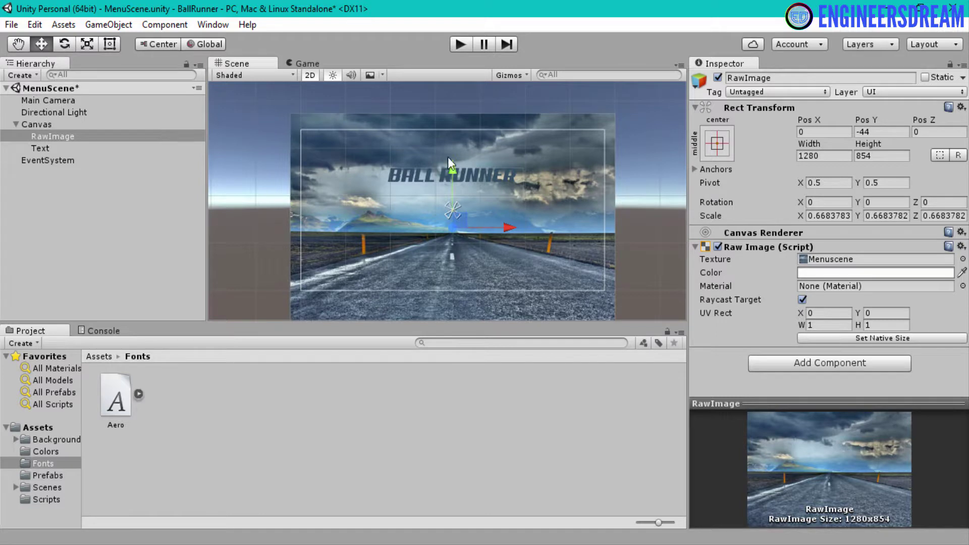
pyautogui.moveTo(453, 163); pyautogui.dragTo(453, 139)
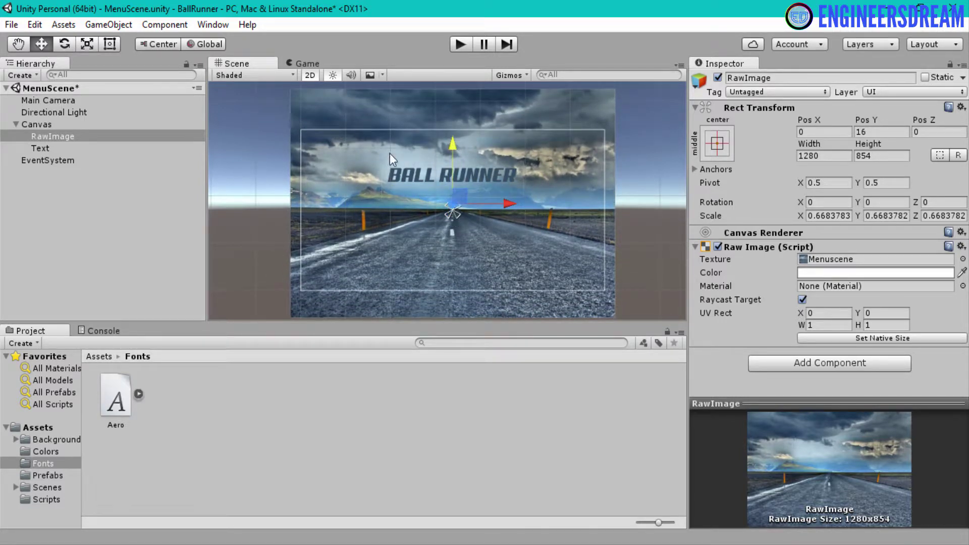
# Step: Add a UI Button under the Canvas, enlarge it to about 184 by 45, and centre it below the title at about Pos Y -49
pyautogui.click(40, 126)
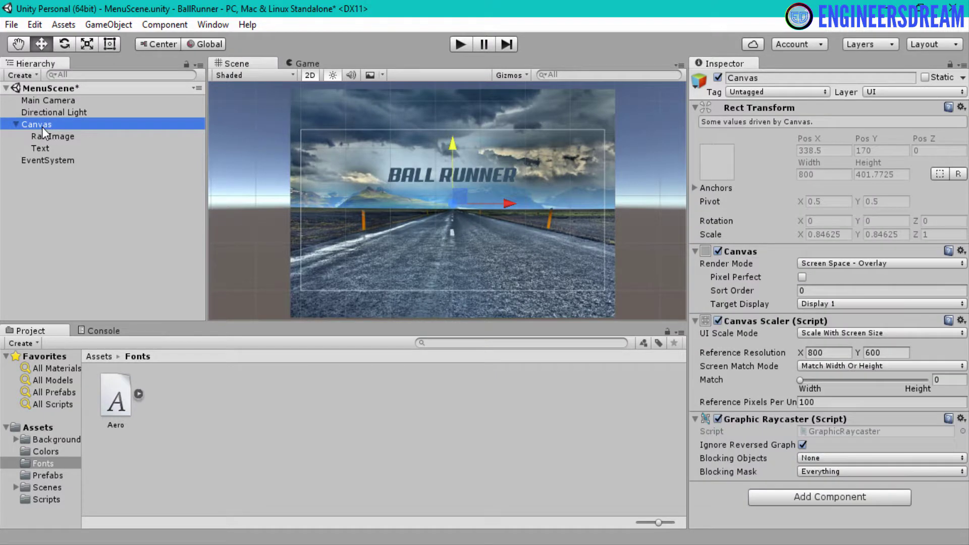
pyautogui.rightClick(41, 126)
pyautogui.moveTo(130, 334)
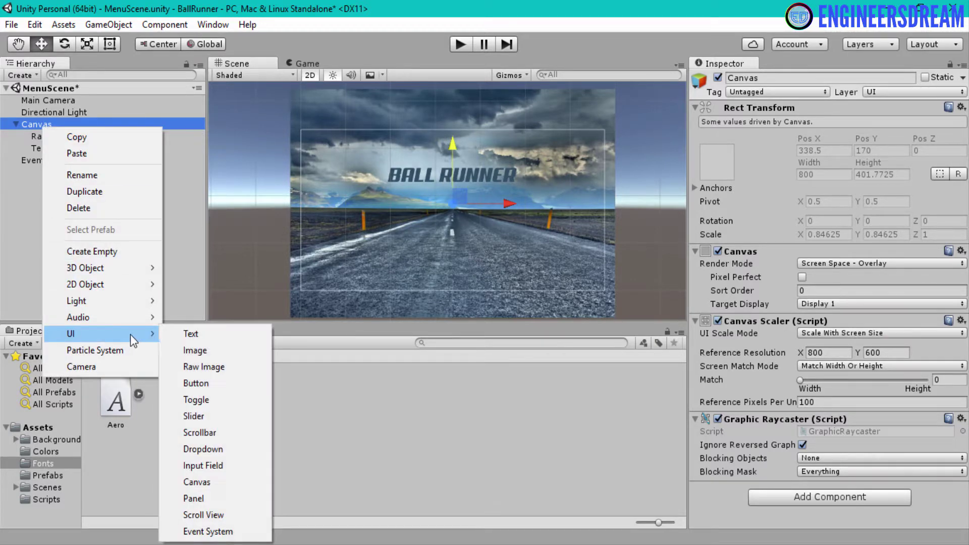
pyautogui.click(213, 387)
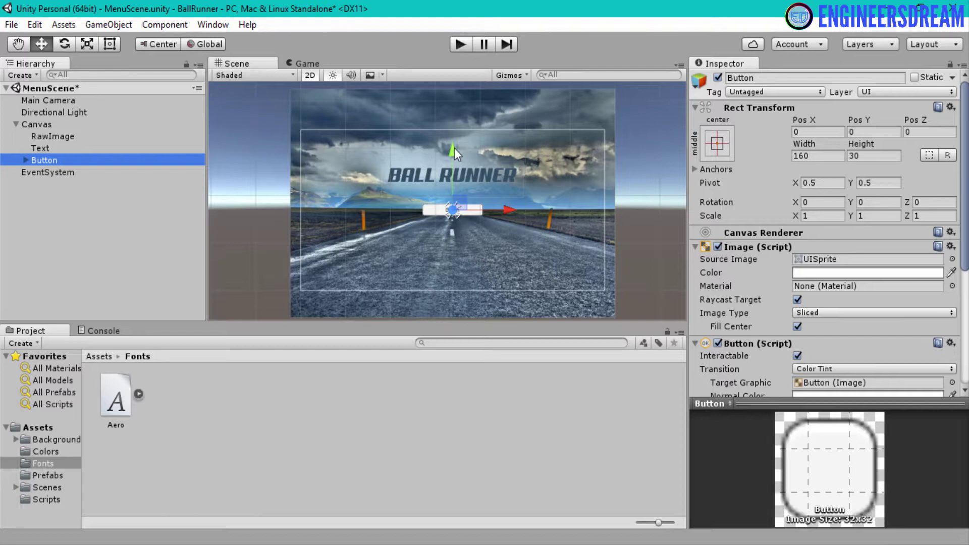
pyautogui.moveTo(454, 149); pyautogui.dragTo(456, 159)
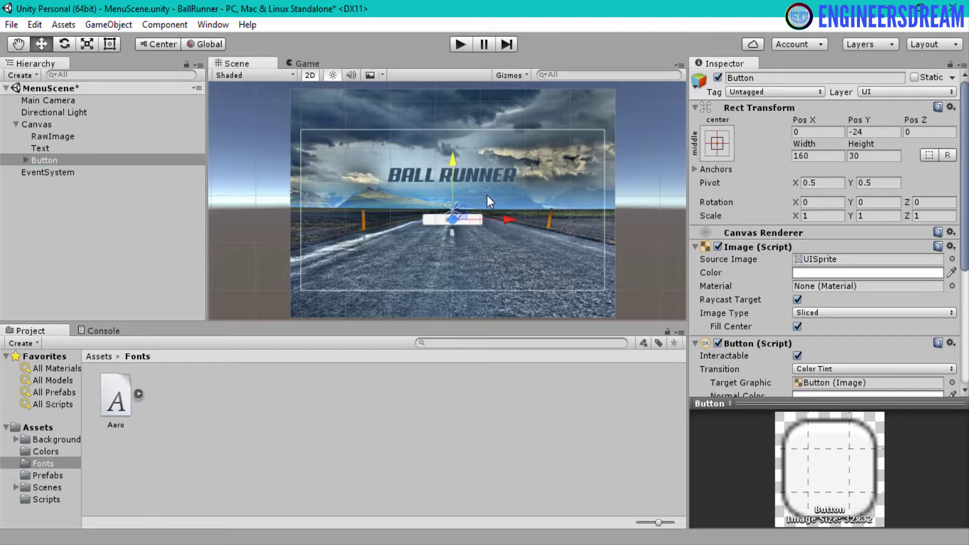
pyautogui.click(113, 42)
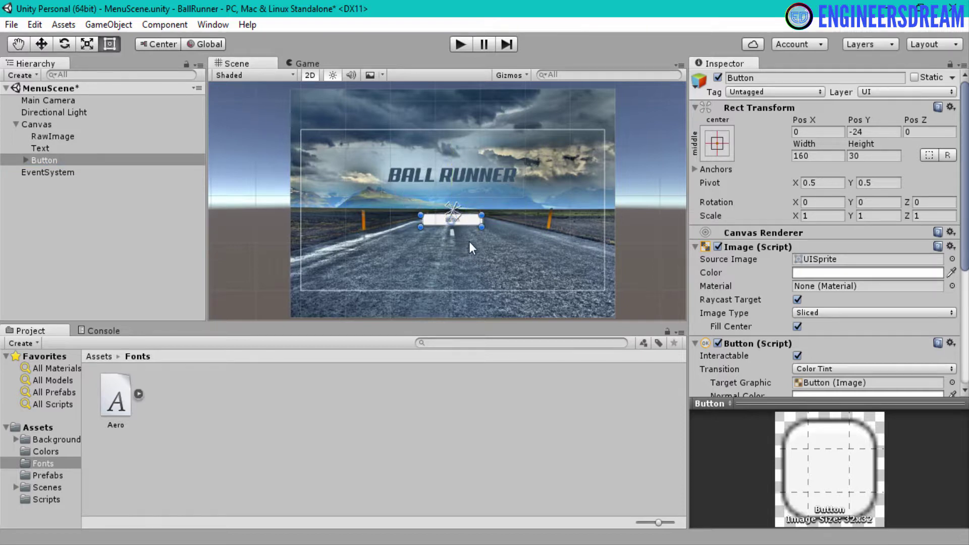
pyautogui.moveTo(485, 227)
pyautogui.mouseDown()
pyautogui.moveTo(489, 234)
pyautogui.moveTo(473, 232)
pyautogui.mouseUp()
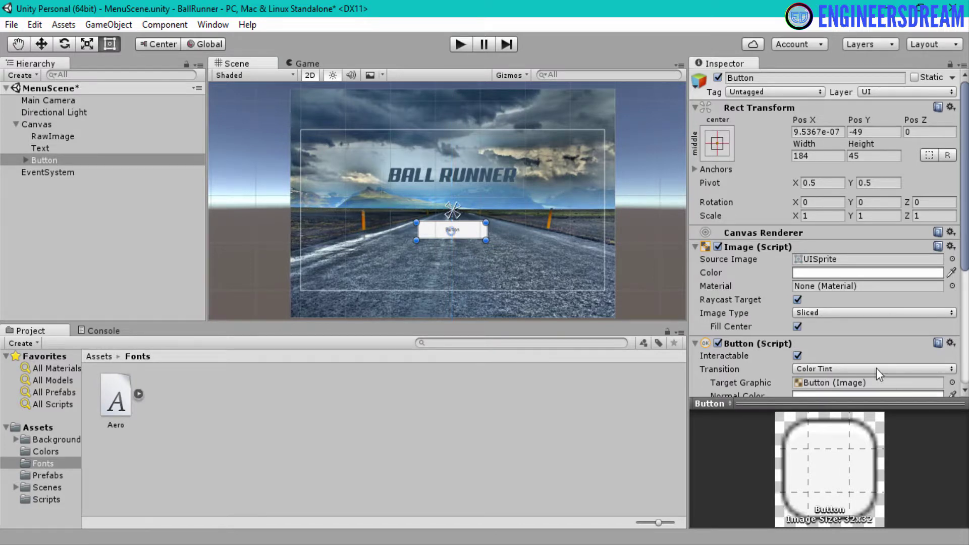
# Step: Set the text of the Button's child Text object to PLAY
pyautogui.click(25, 160)
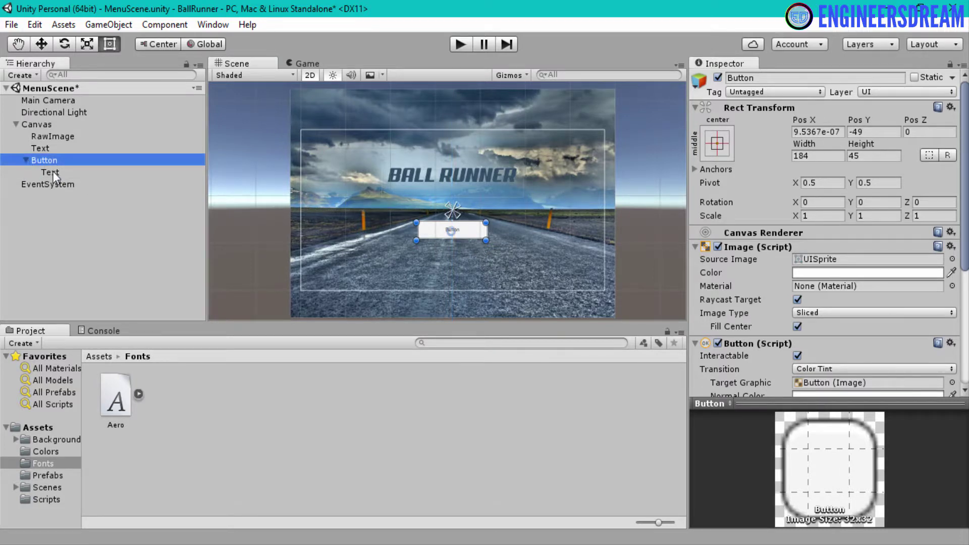
pyautogui.click(53, 171)
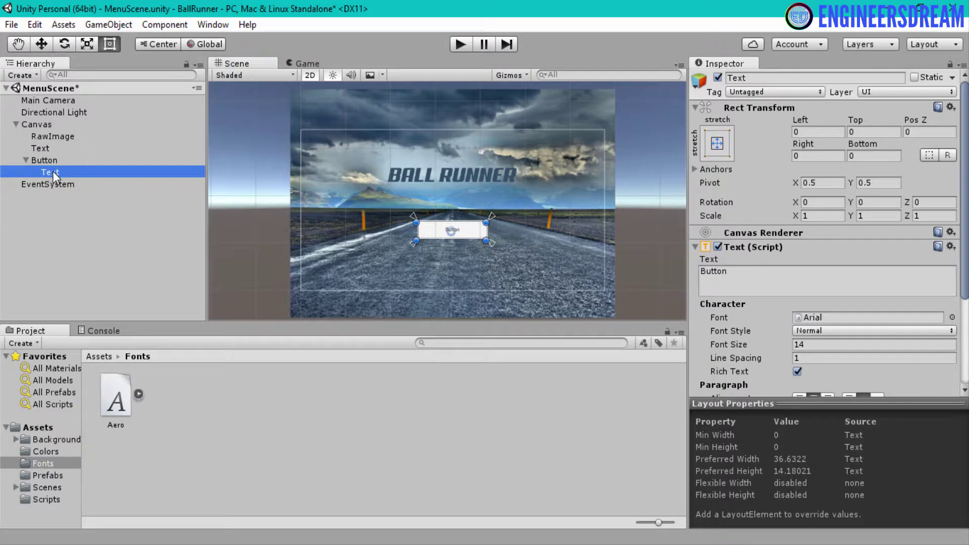
pyautogui.click(53, 163)
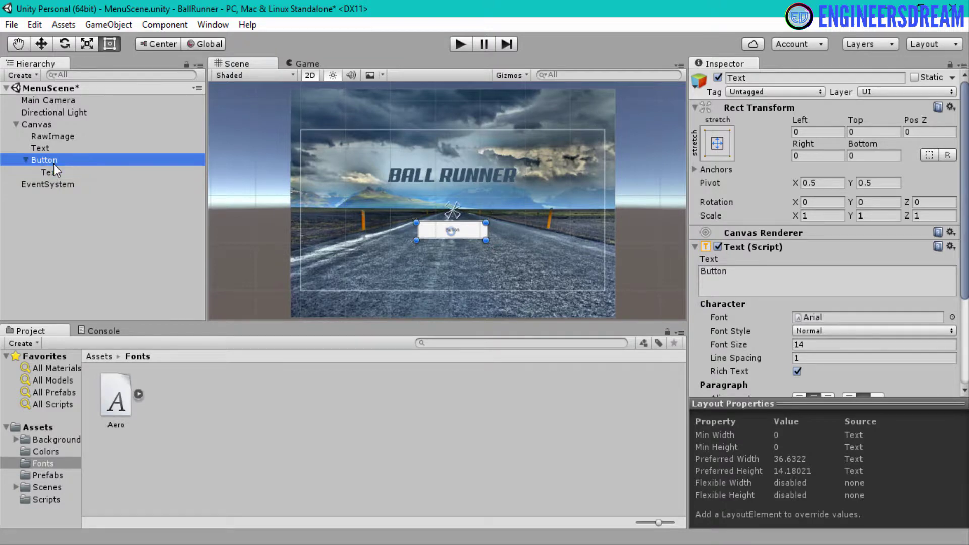
pyautogui.click(56, 171)
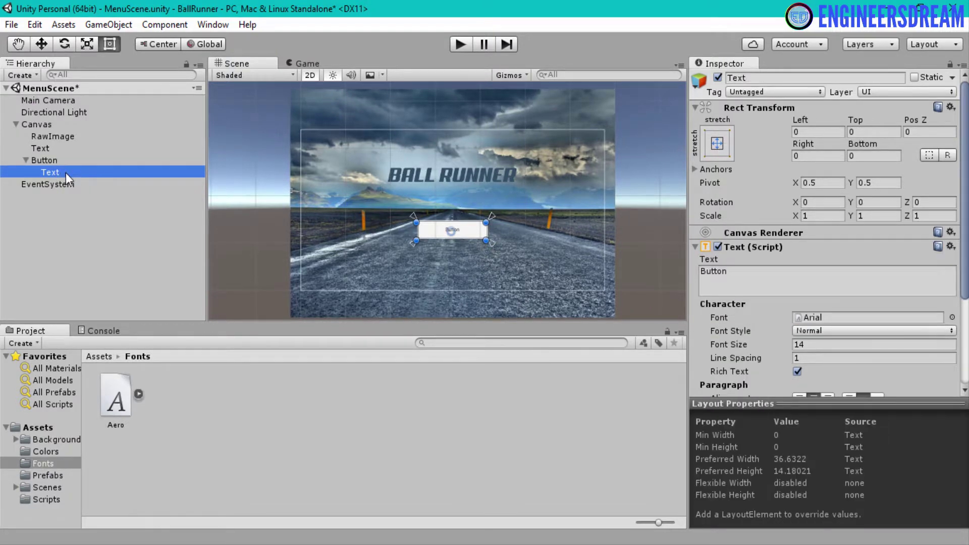
pyautogui.click(736, 274)
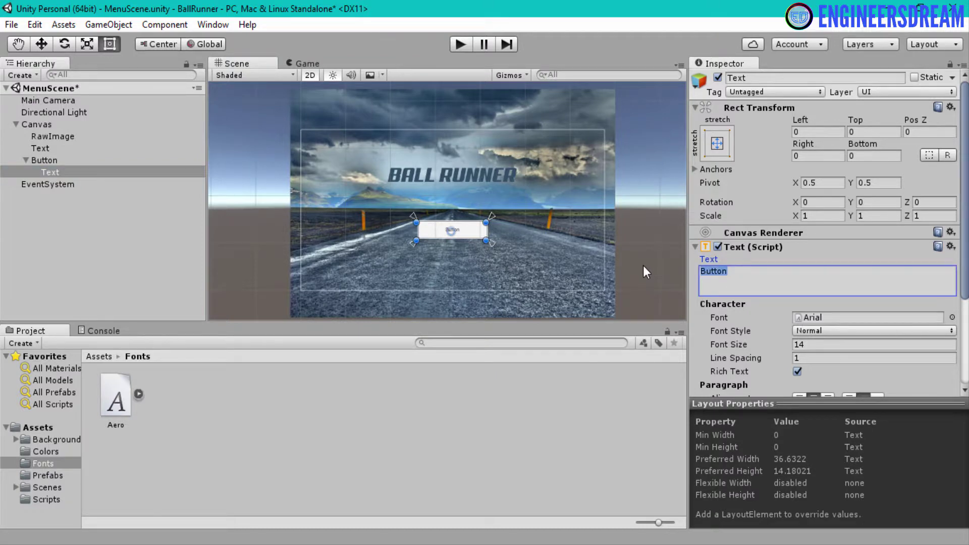
pyautogui.scroll(4, 447, 202)
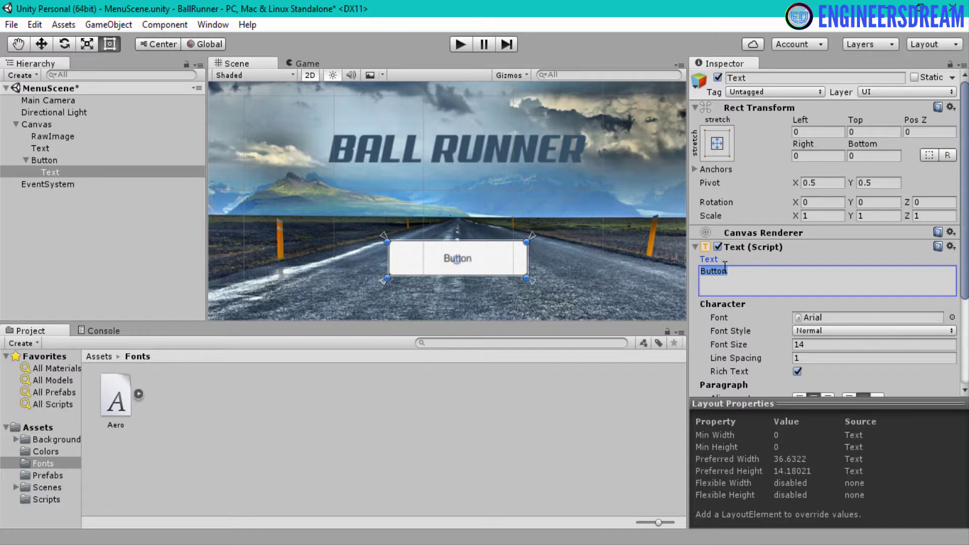
pyautogui.write('P')
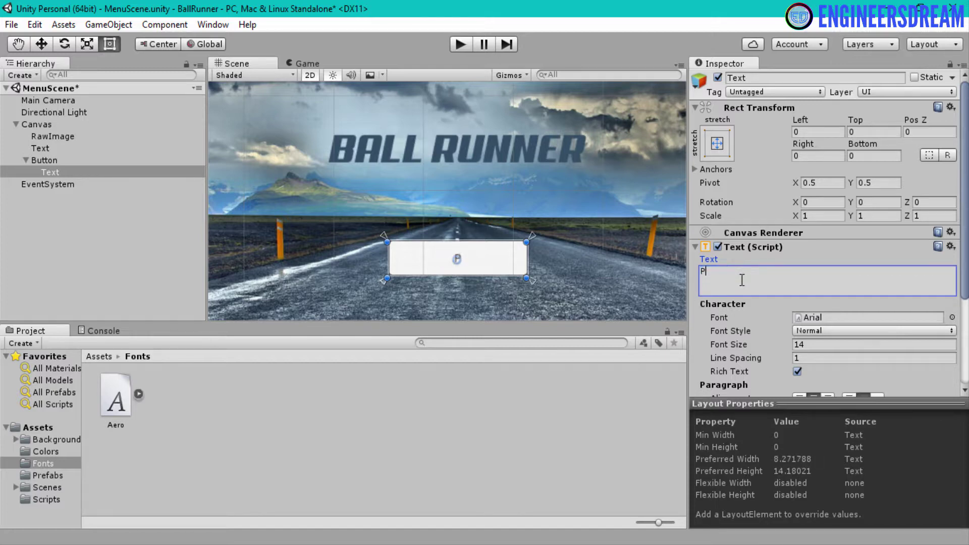
pyautogui.write('LAY')
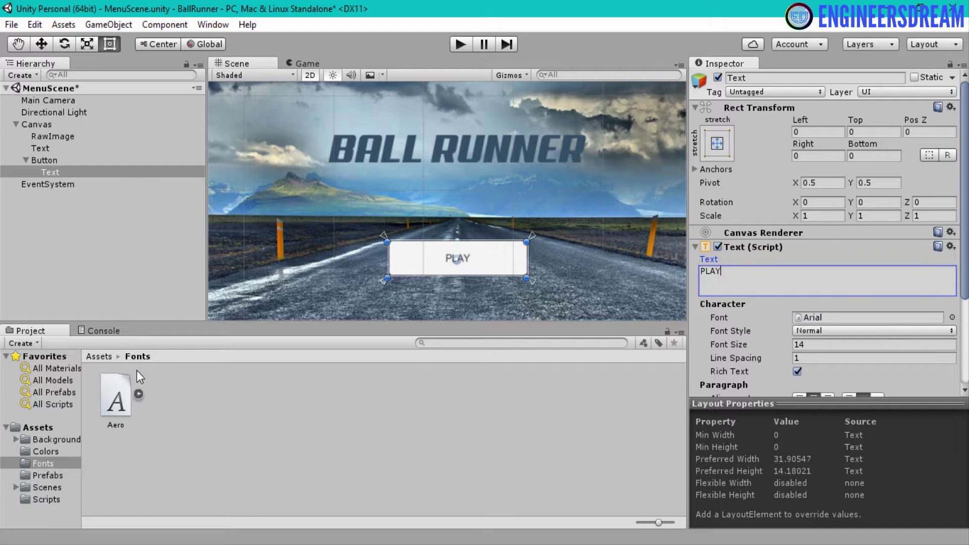
# Step: Assign the Aero font to the PLAY text and increase its font size to 27
pyautogui.click(119, 403)
pyautogui.moveTo(119, 404); pyautogui.dragTo(842, 323)
pyautogui.scroll(-3, 797, 333)
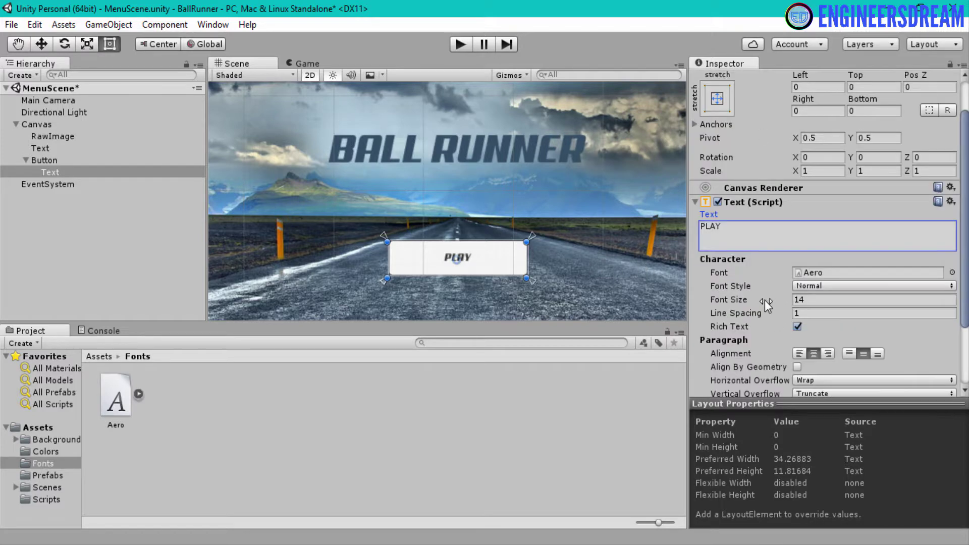
pyautogui.moveTo(773, 301); pyautogui.dragTo(786, 297)
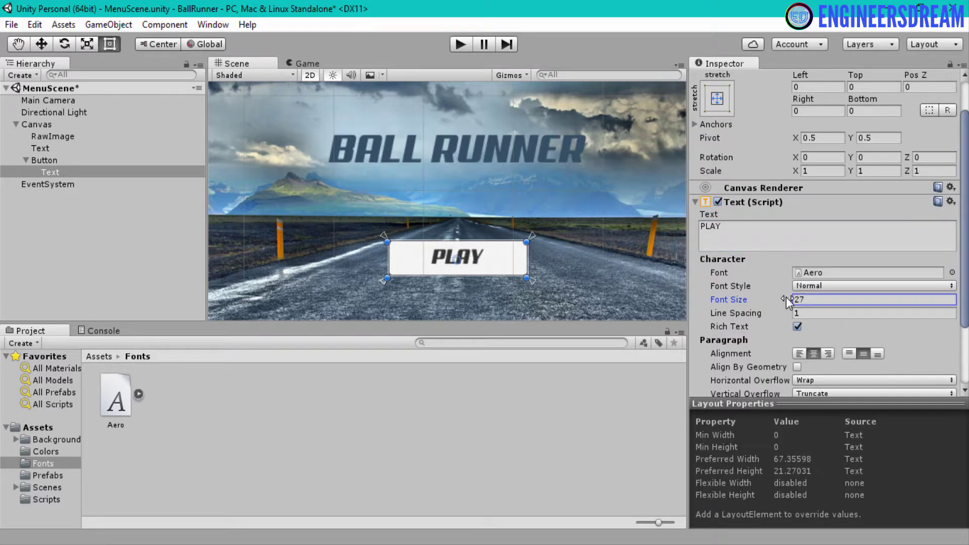
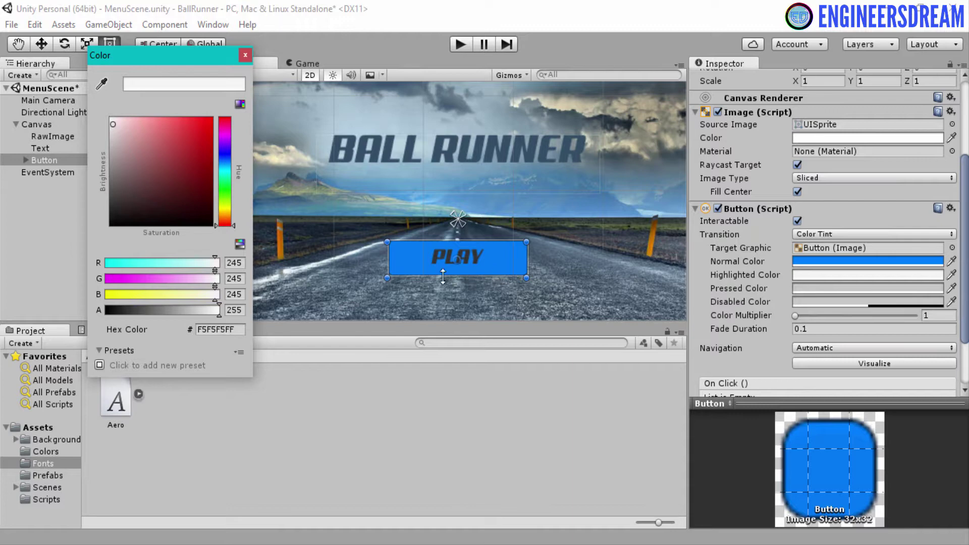
# Step: Set the button's Highlighted Color to the blue with hex value 0076BFF
pyautogui.click(245, 328)
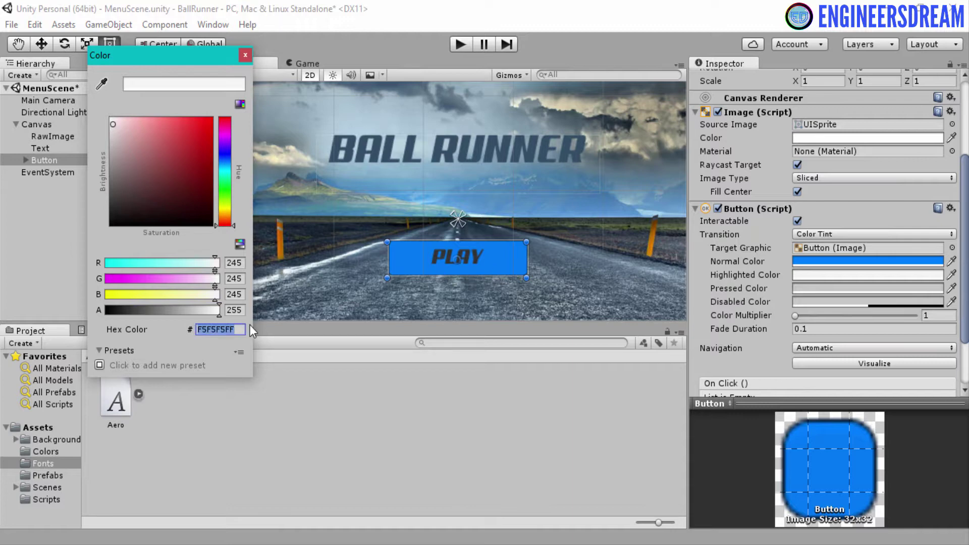
pyautogui.write('0076')
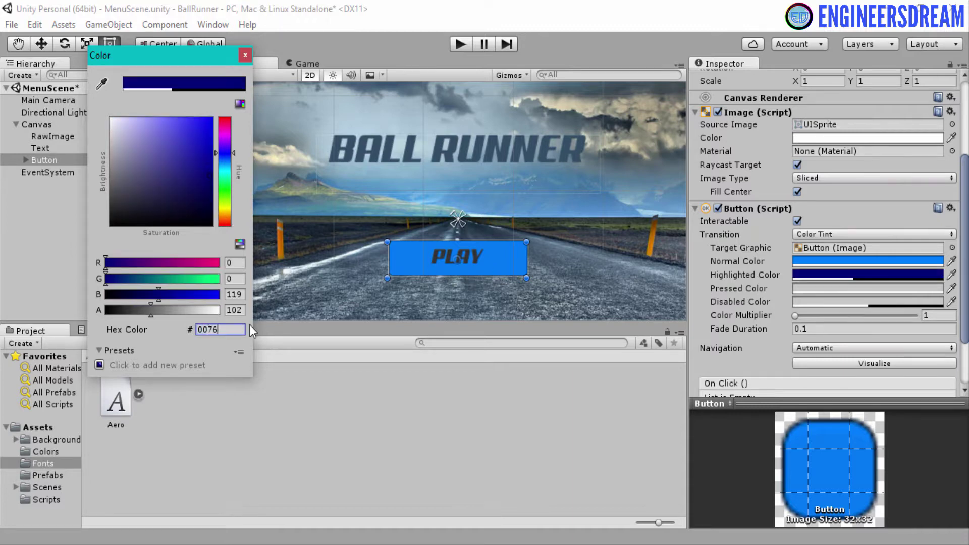
pyautogui.write('BFF')
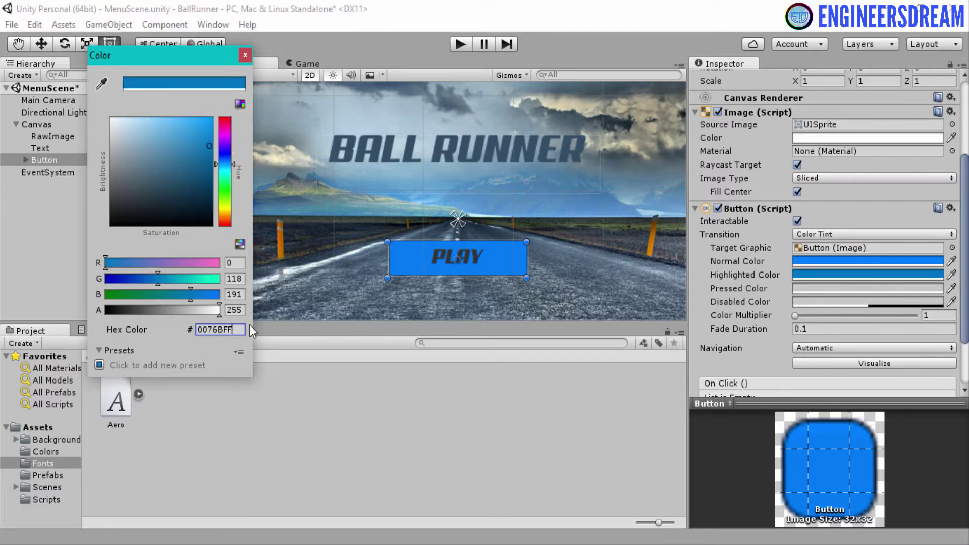
# Step: Complete the button's Highlighted Color hex value as 0076BFFF and set its Pressed Color to hex 6B99BEFF
pyautogui.write('F')
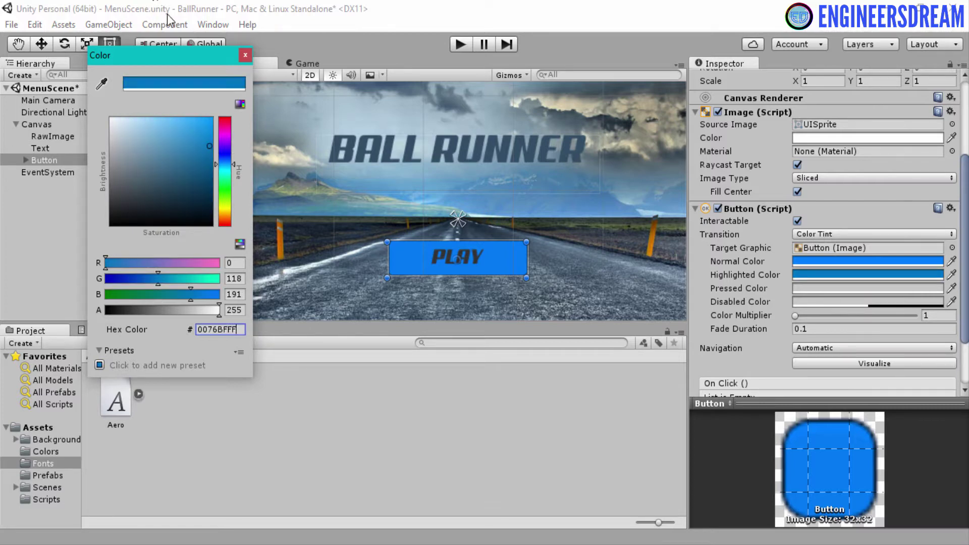
pyautogui.click(245, 55)
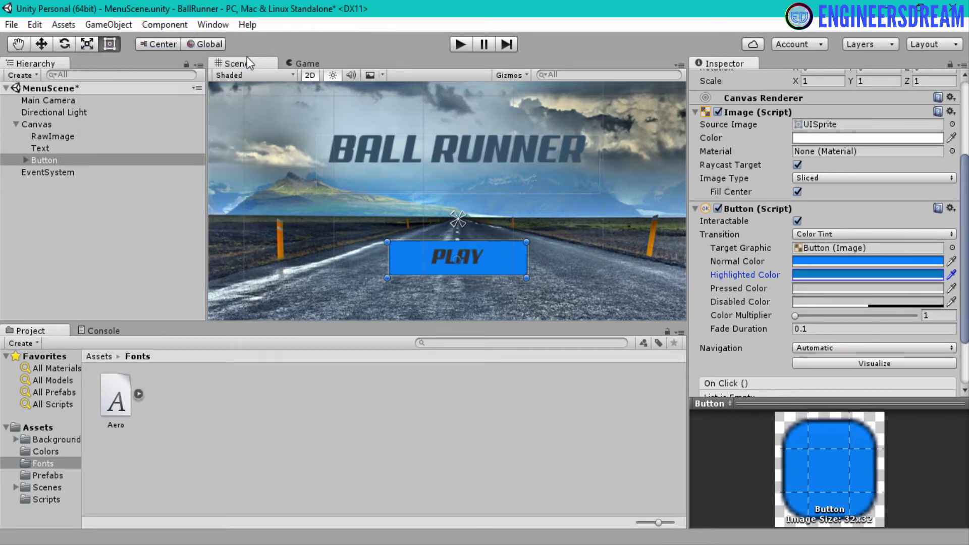
pyautogui.click(864, 288)
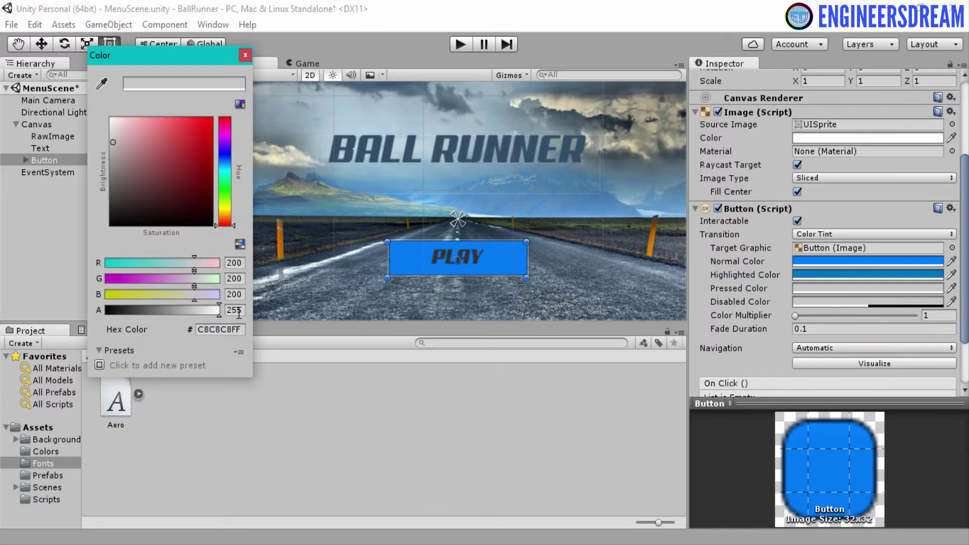
pyautogui.click(232, 329)
pyautogui.write('6')
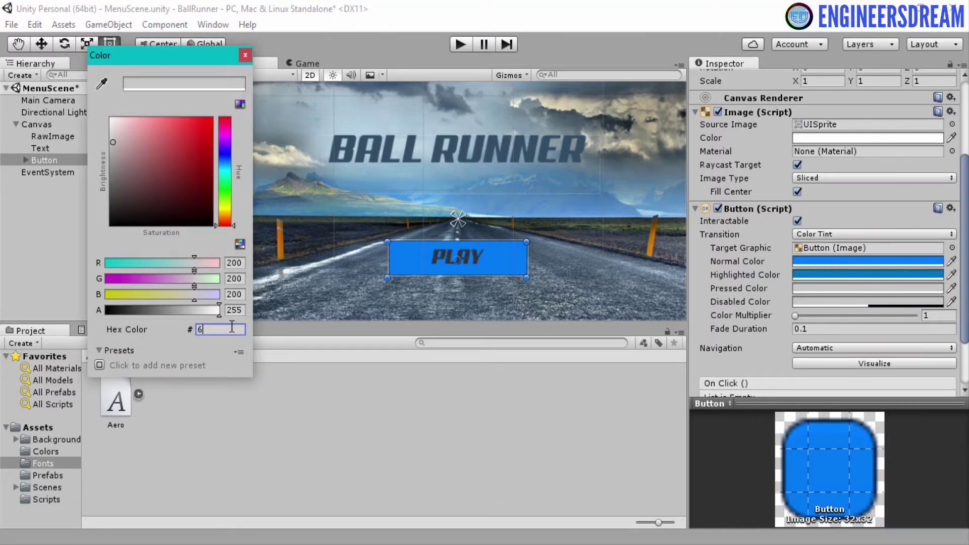
pyautogui.write('B99')
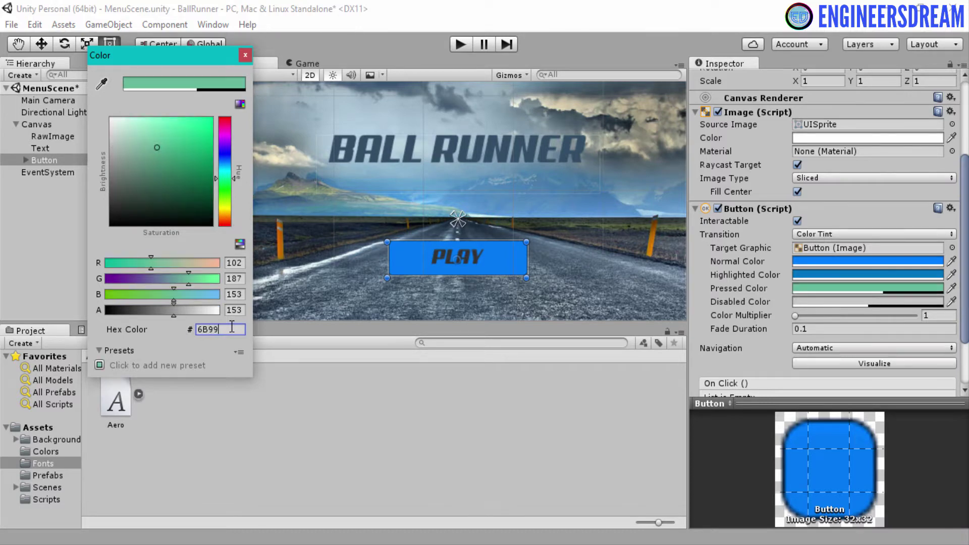
pyautogui.write('BEFF')
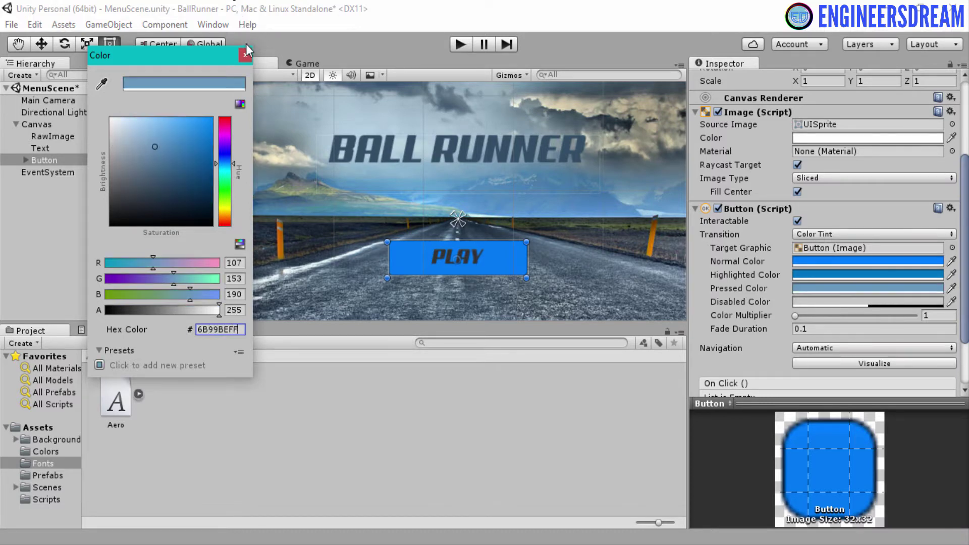
pyautogui.click(246, 54)
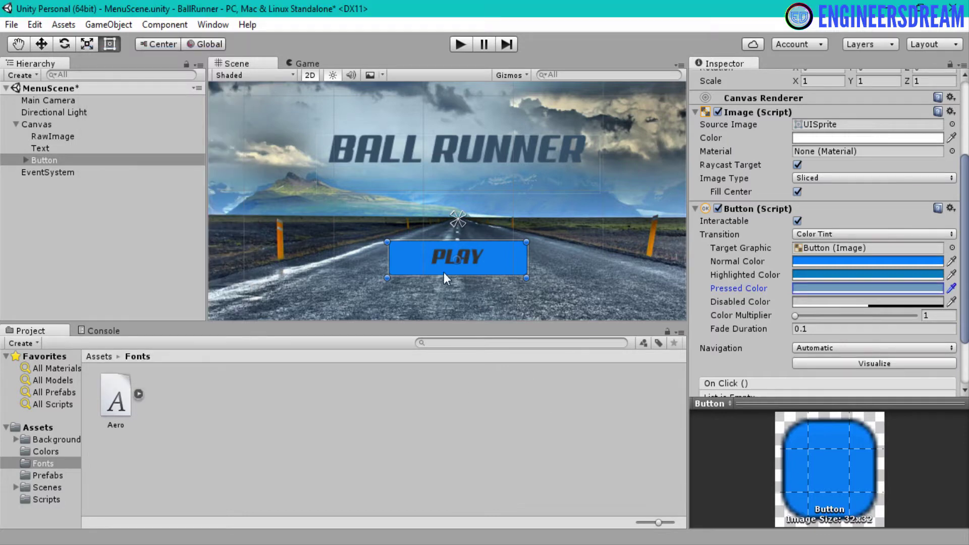
pyautogui.click(825, 291)
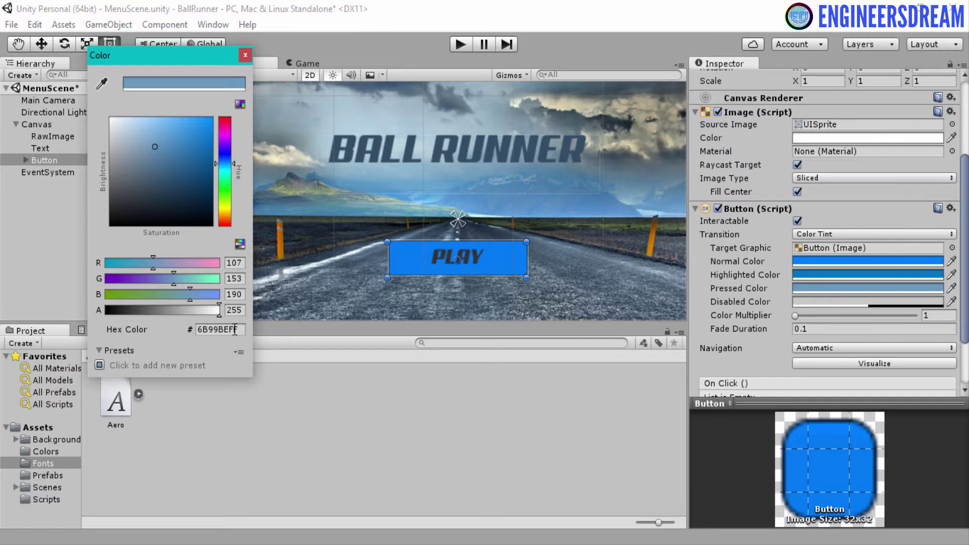
pyautogui.click(245, 55)
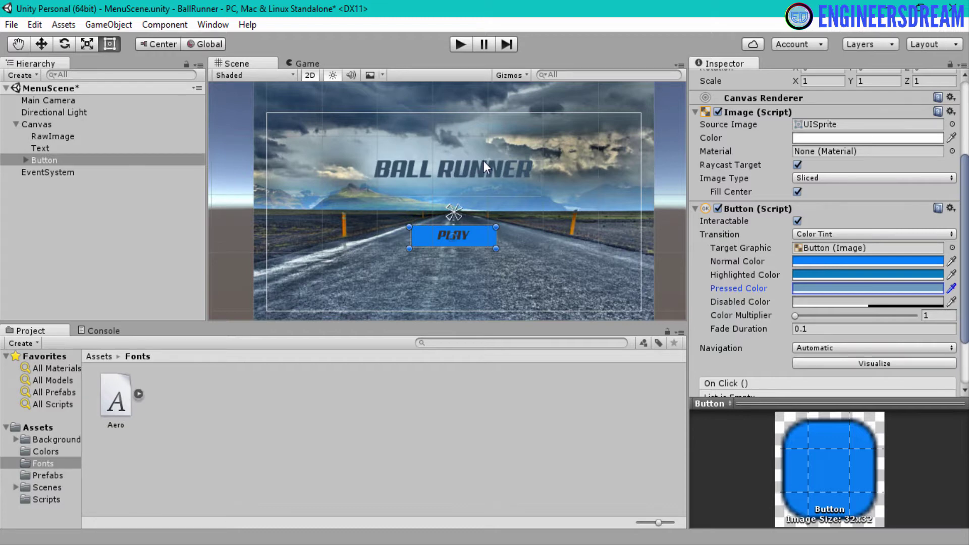
# Step: Set the button's Highlighted Color to the blue with hex value 0076BEFF
pyautogui.click(952, 276)
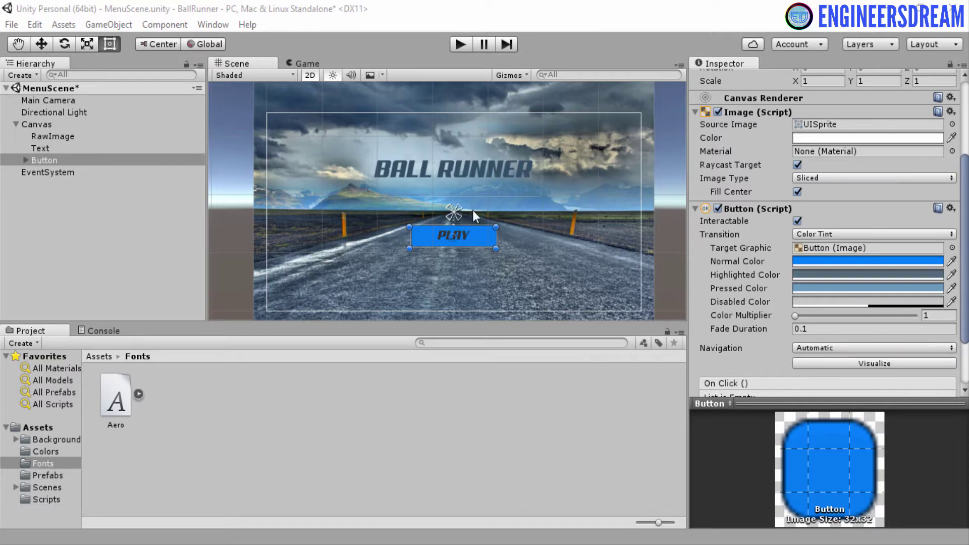
pyautogui.click(484, 238)
pyautogui.click(871, 278)
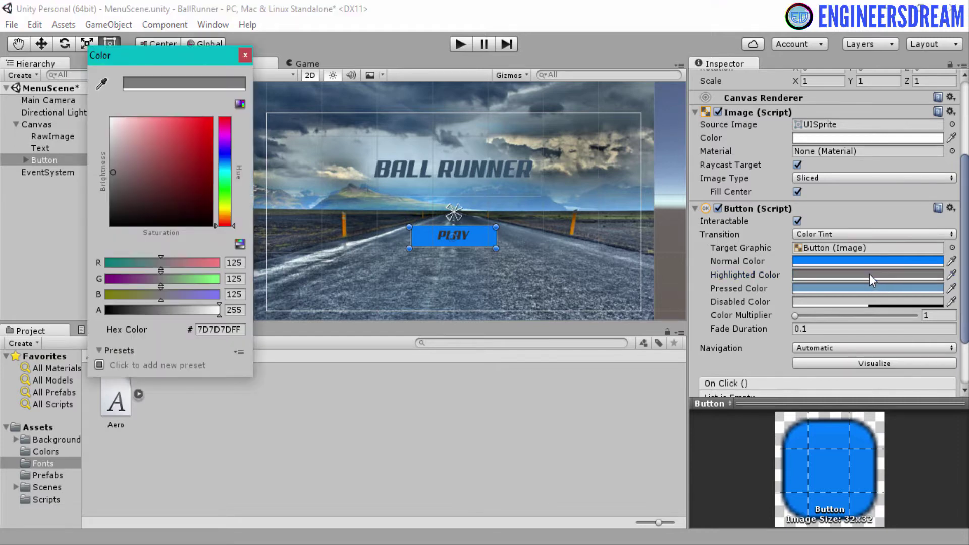
pyautogui.click(230, 332)
pyautogui.write('0076')
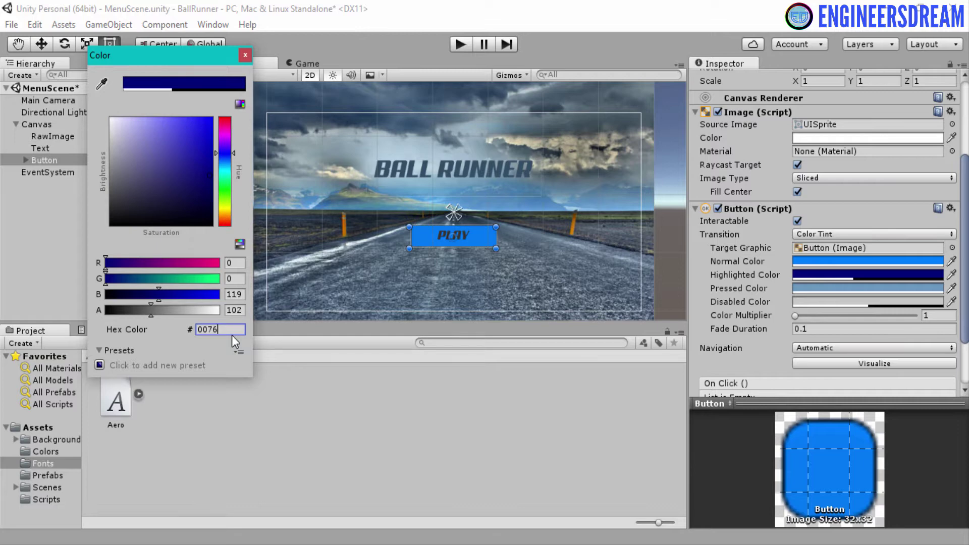
pyautogui.write('BE')
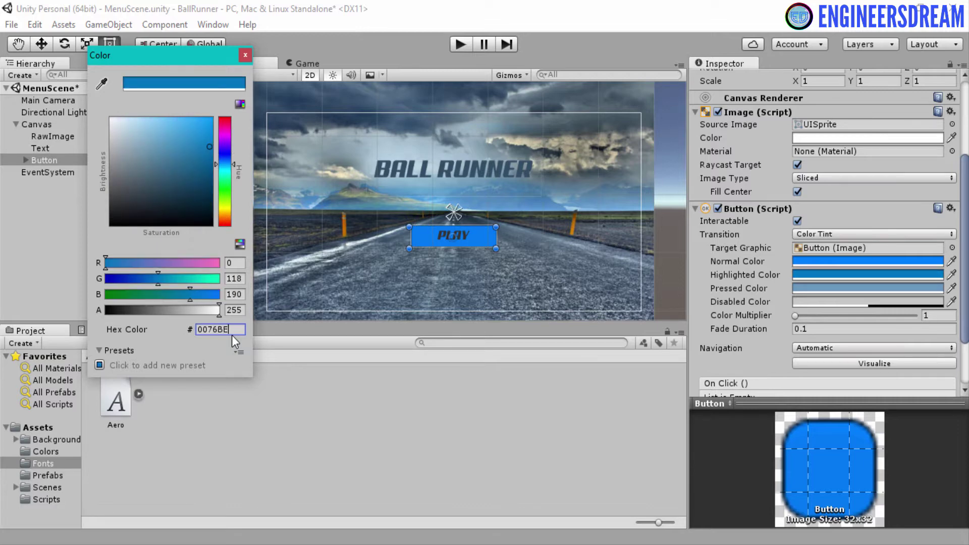
pyautogui.write('FF')
pyautogui.click(245, 55)
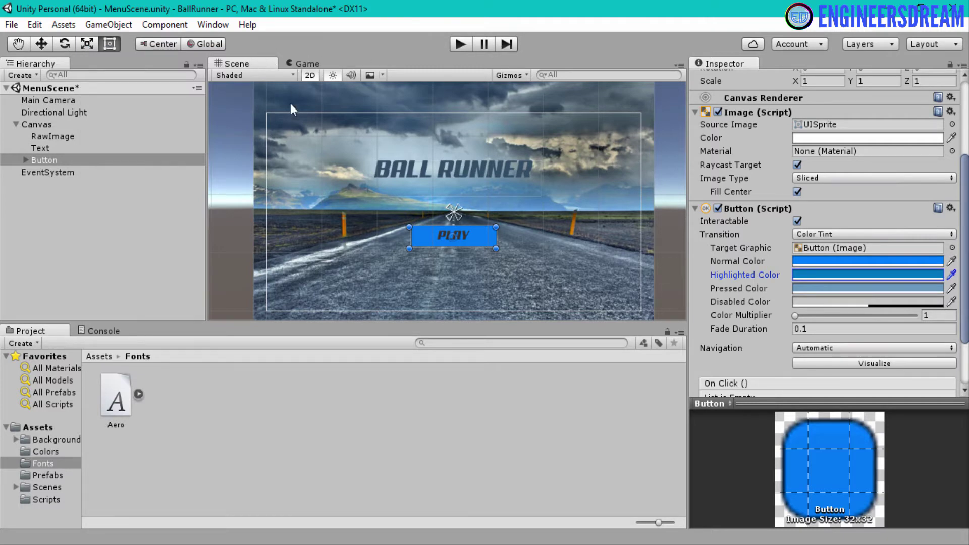
# Step: Run the menu in the Game view, test the PLAY button's highlighted and pressed colours, and stop the run
pyautogui.click(304, 64)
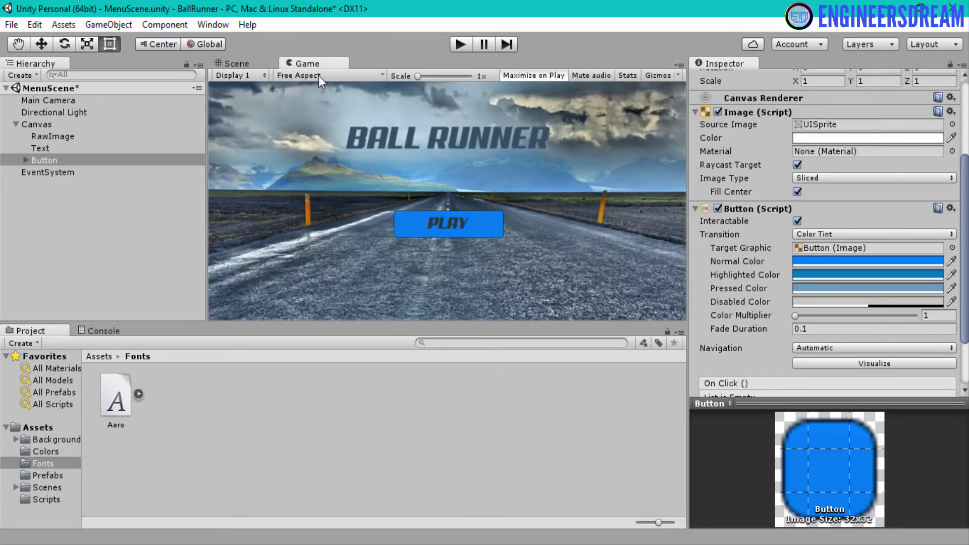
pyautogui.click(461, 44)
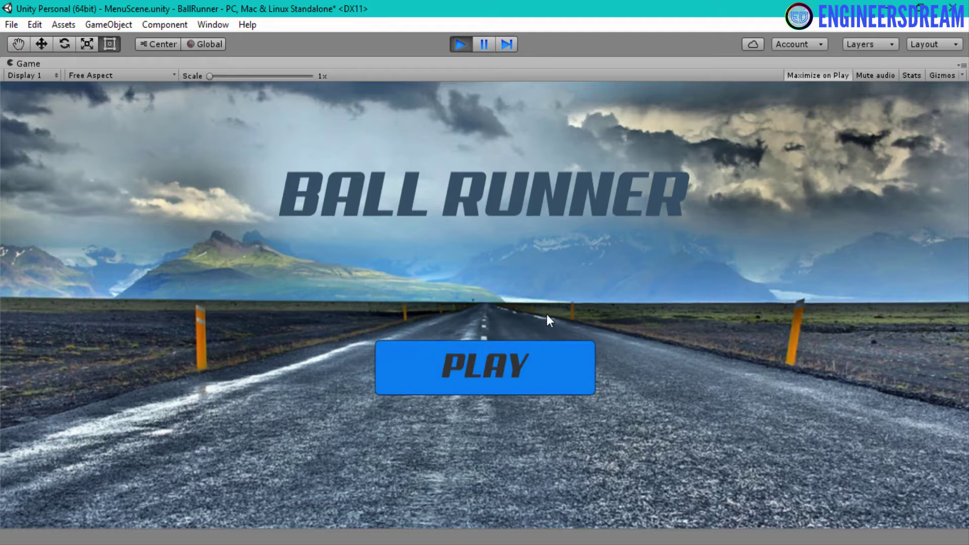
pyautogui.click(545, 372)
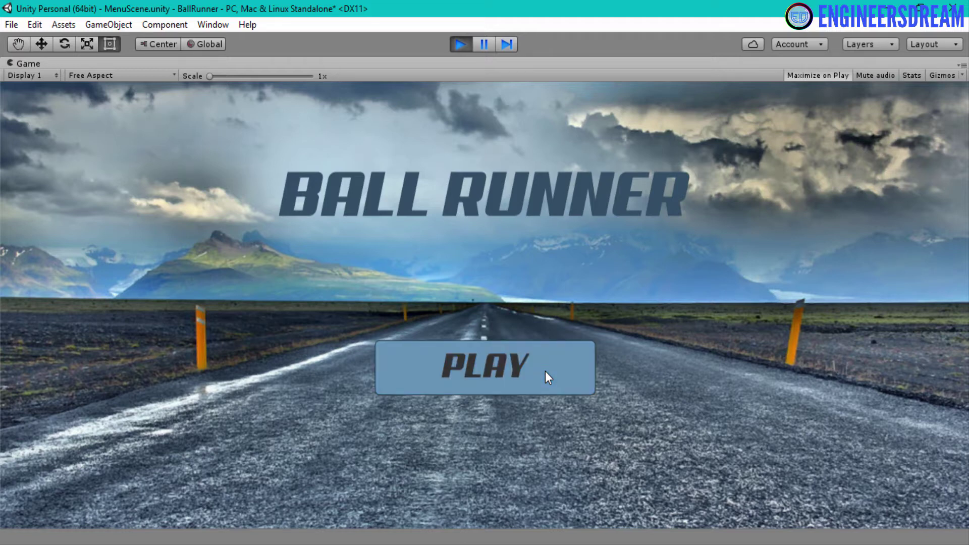
pyautogui.click(459, 50)
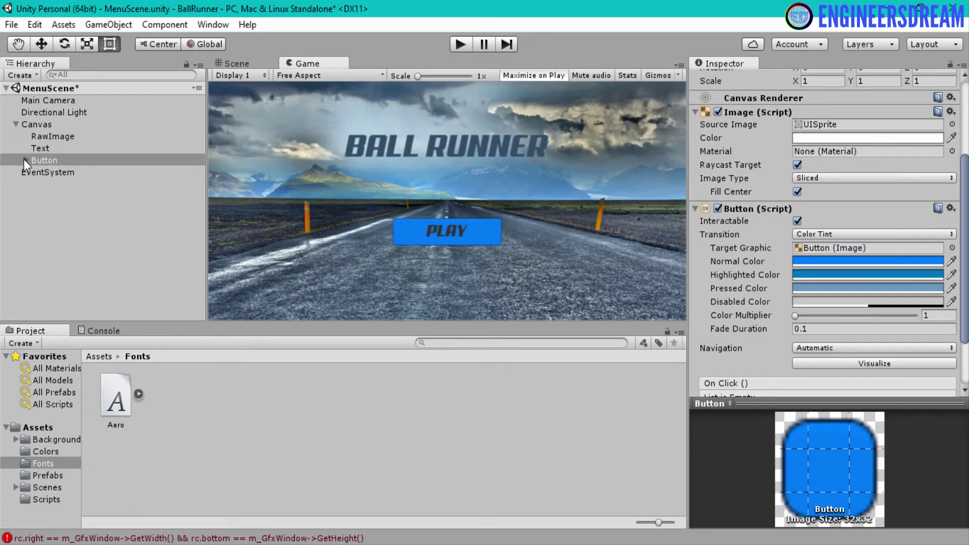
# Step: Set the colour of the button's PLAY text to white and test the menu briefly in Play mode
pyautogui.click(26, 161)
pyautogui.click(49, 174)
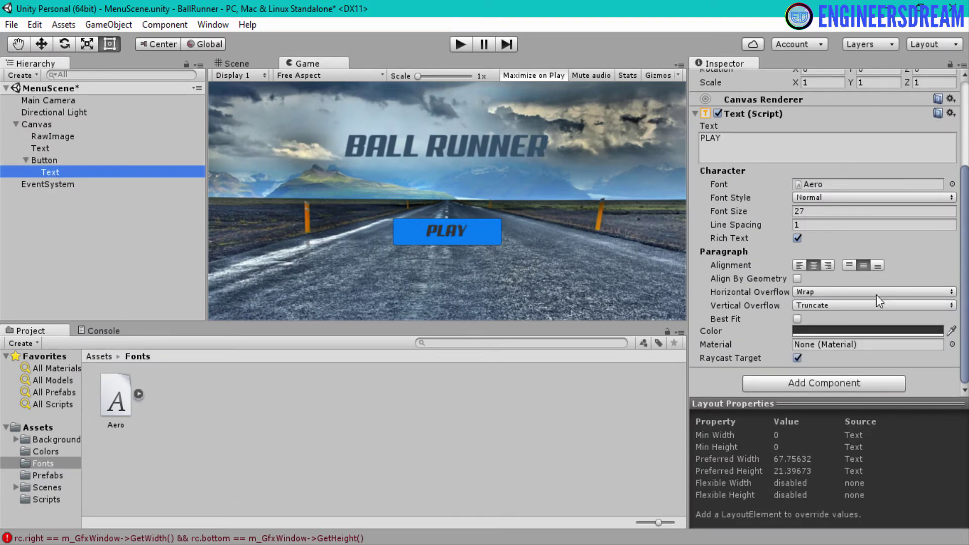
pyautogui.click(889, 330)
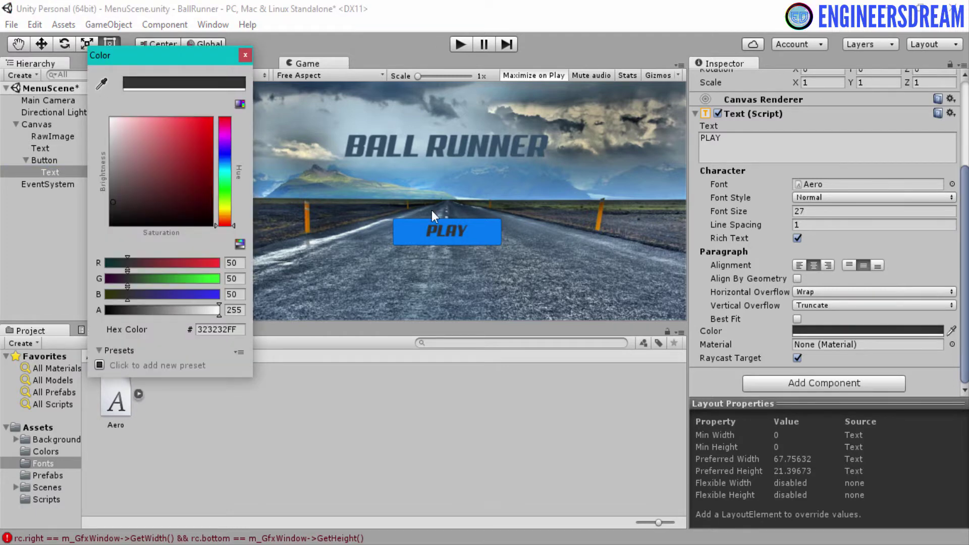
pyautogui.moveTo(146, 150); pyautogui.dragTo(74, 105)
pyautogui.click(245, 55)
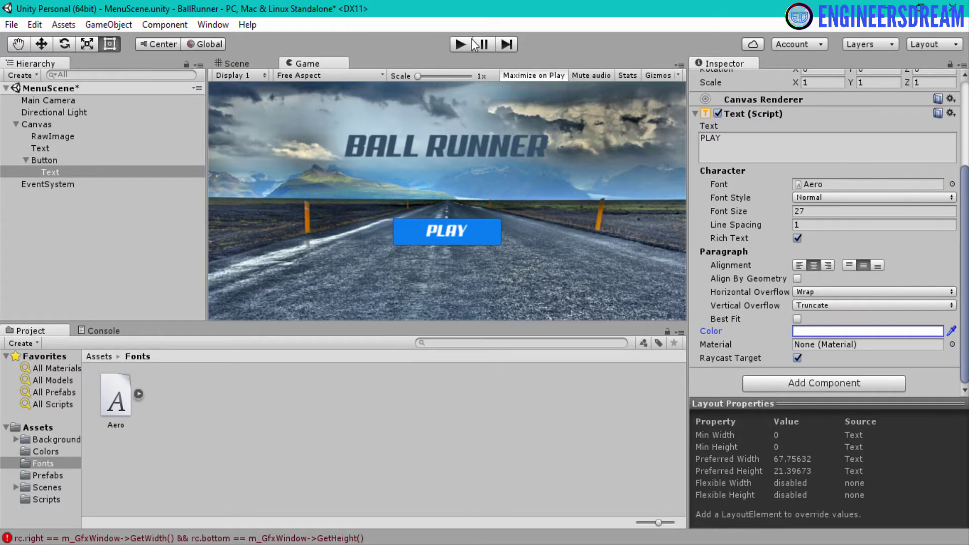
pyautogui.click(466, 43)
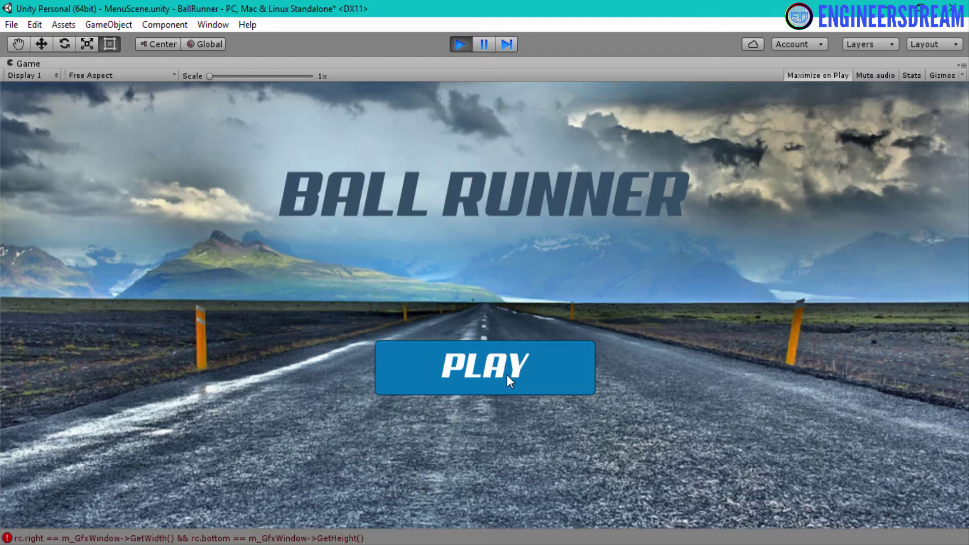
pyautogui.click(455, 46)
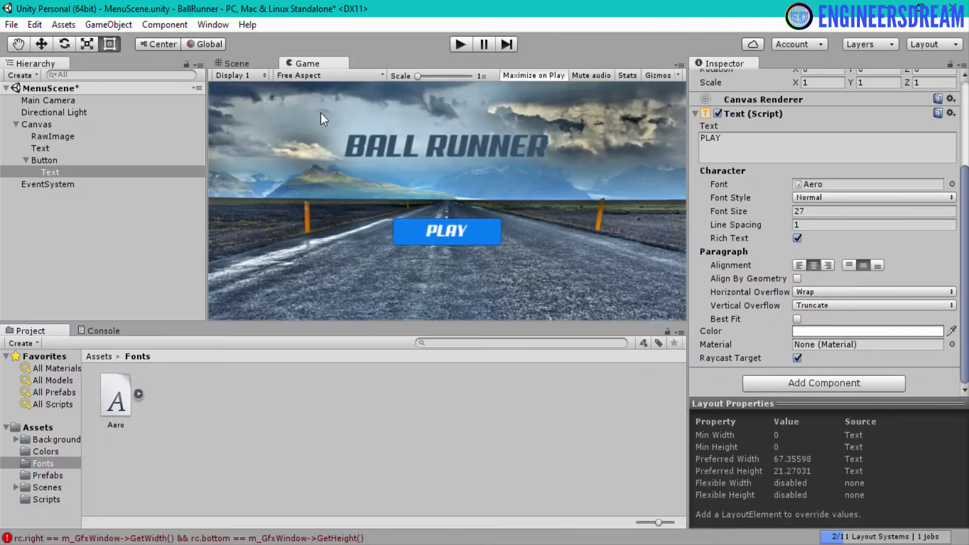